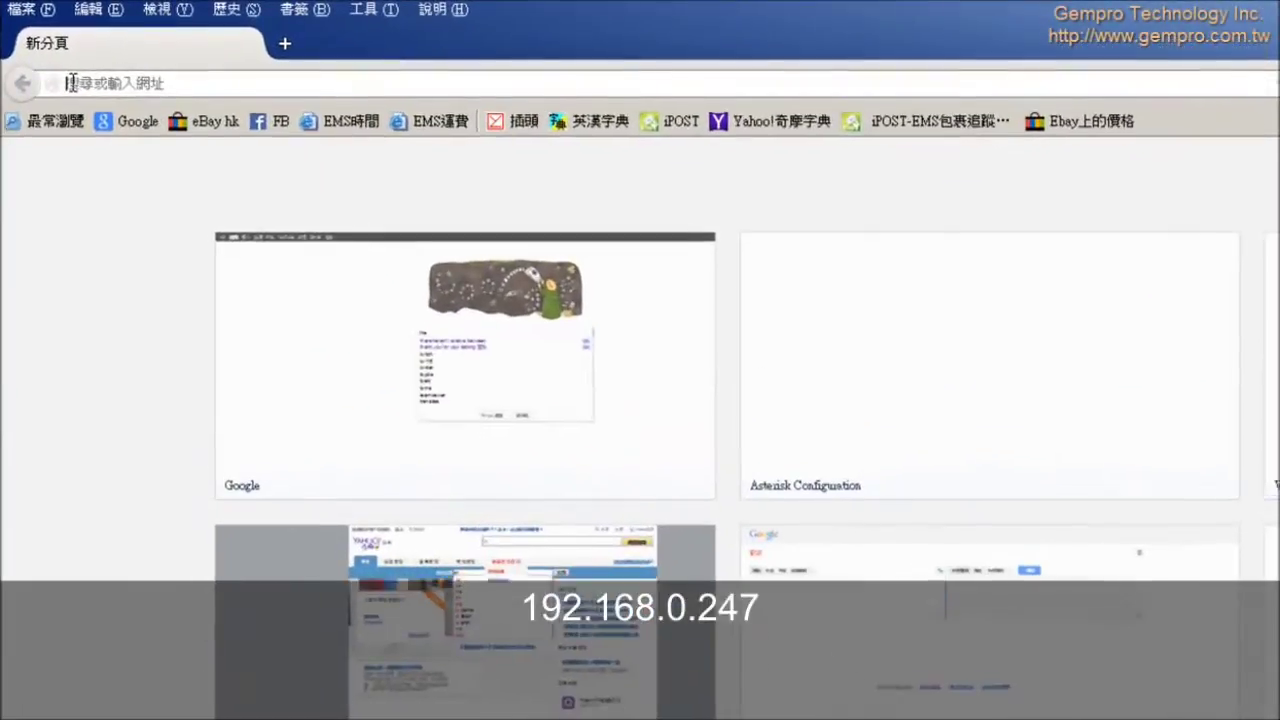
Step: Load the GP-708 PBX configuration login page at 192.168.0.247 in Firefox
type("19")
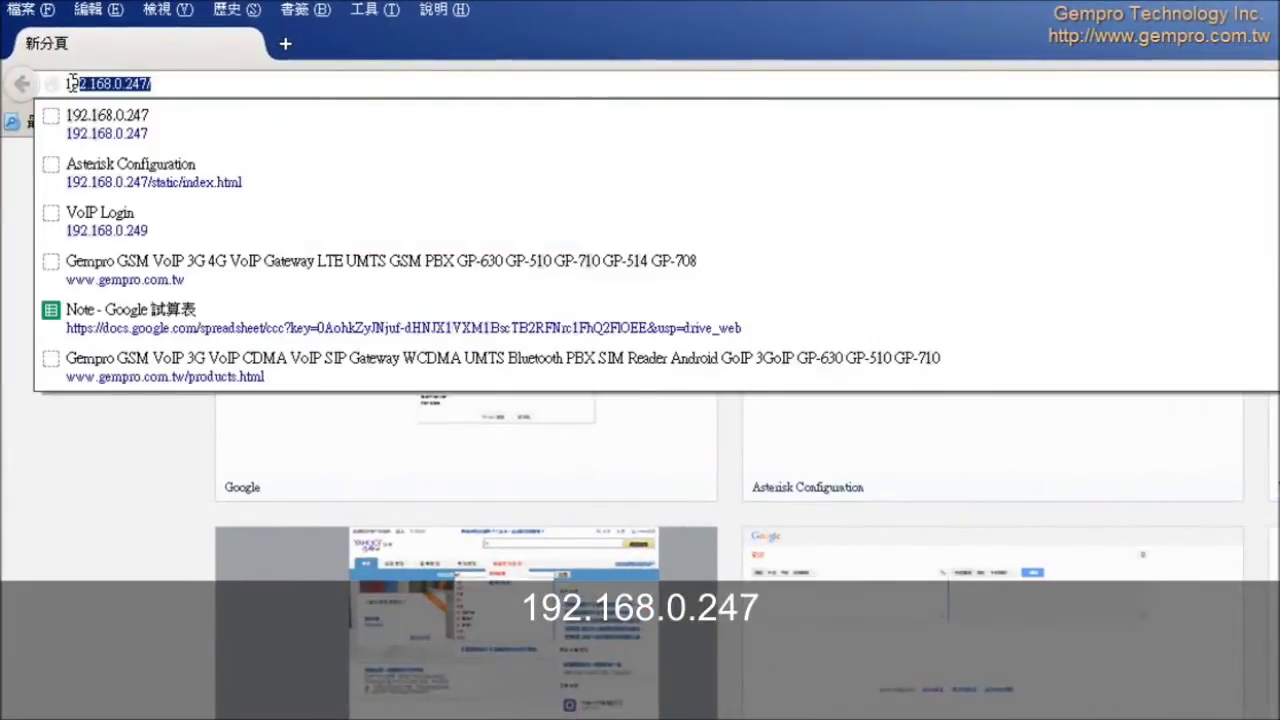
type("2.168.")
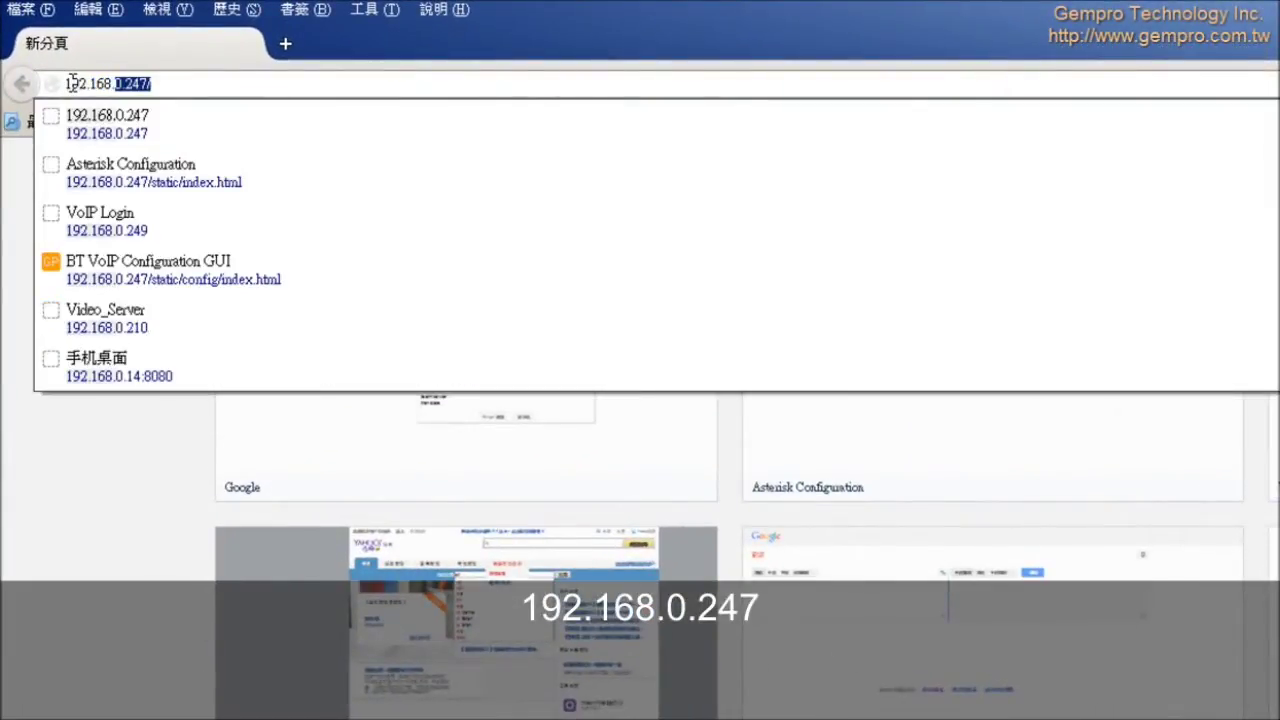
type("0.247")
key("Return")
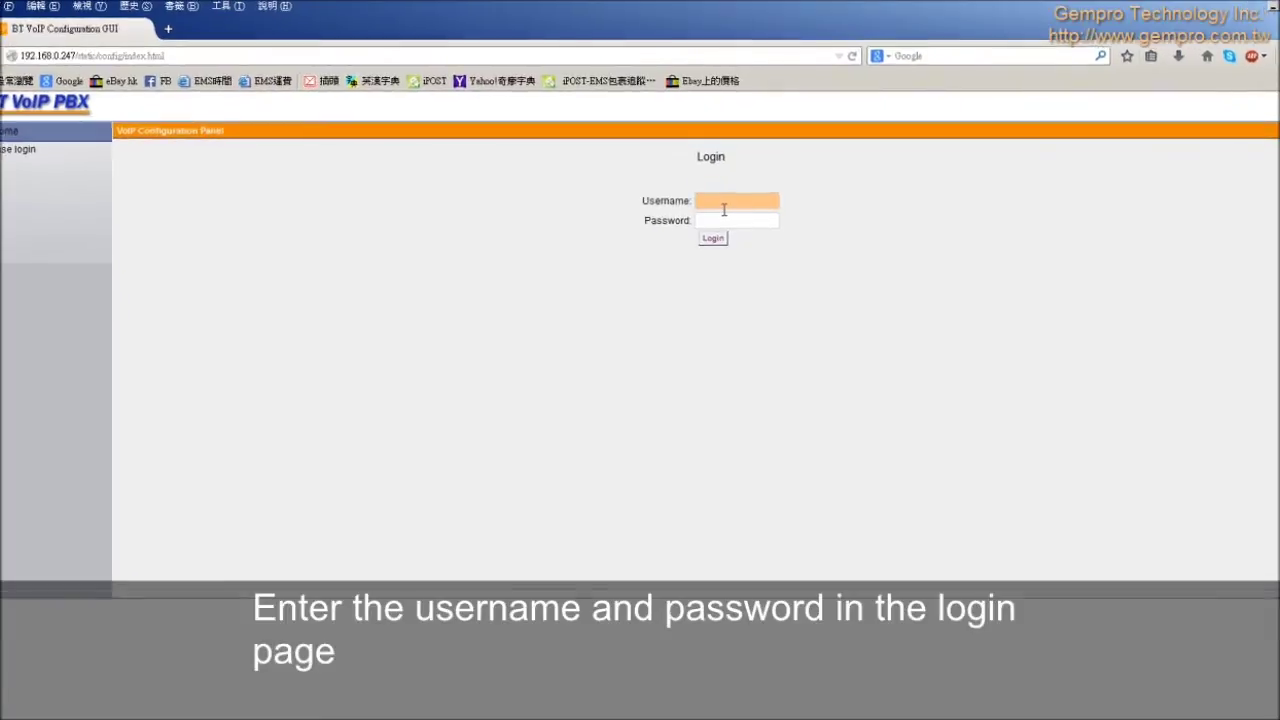
Step: Log in to the BT VoIP PBX as admin with the administrator password
type("admin")
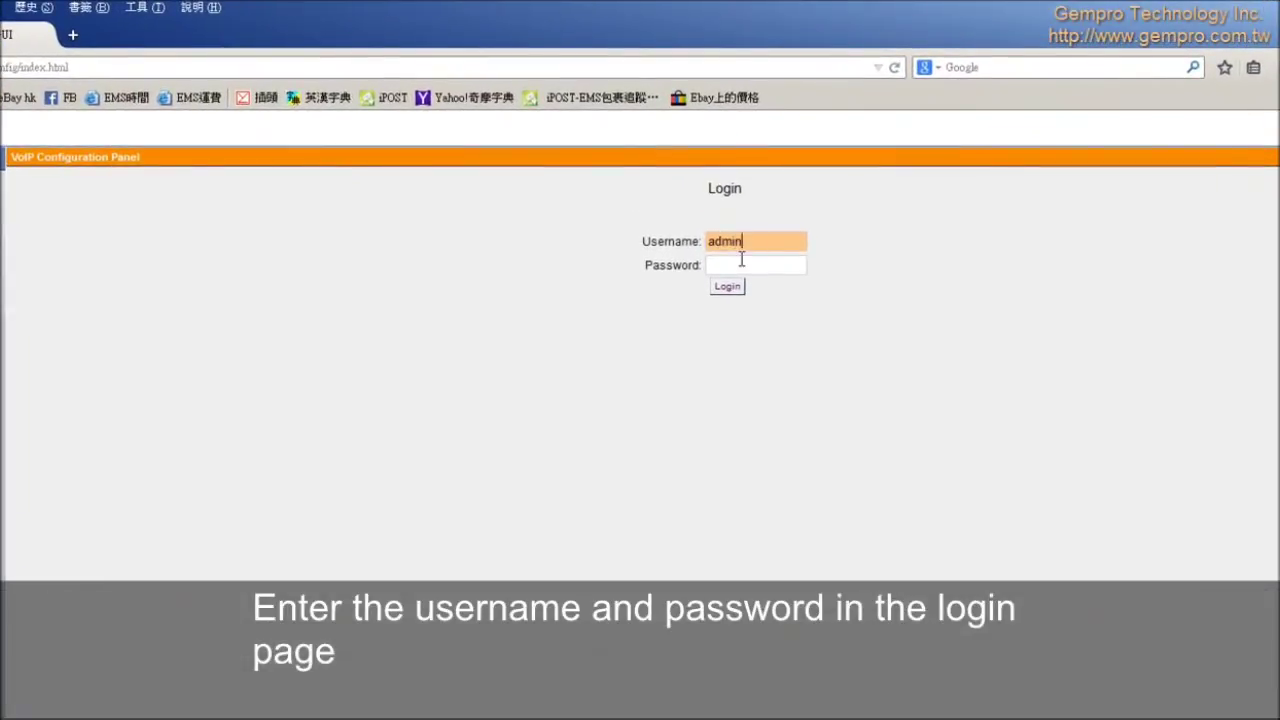
left_click(742, 264)
type("****")
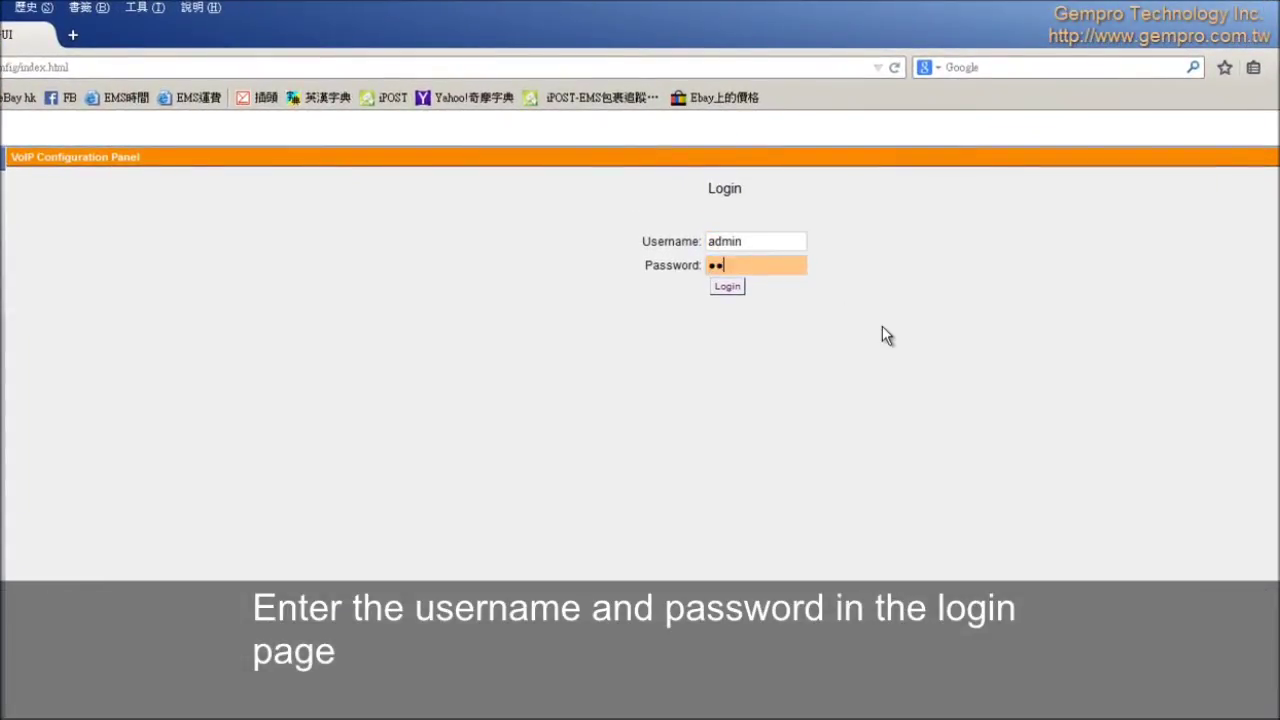
left_click(729, 288)
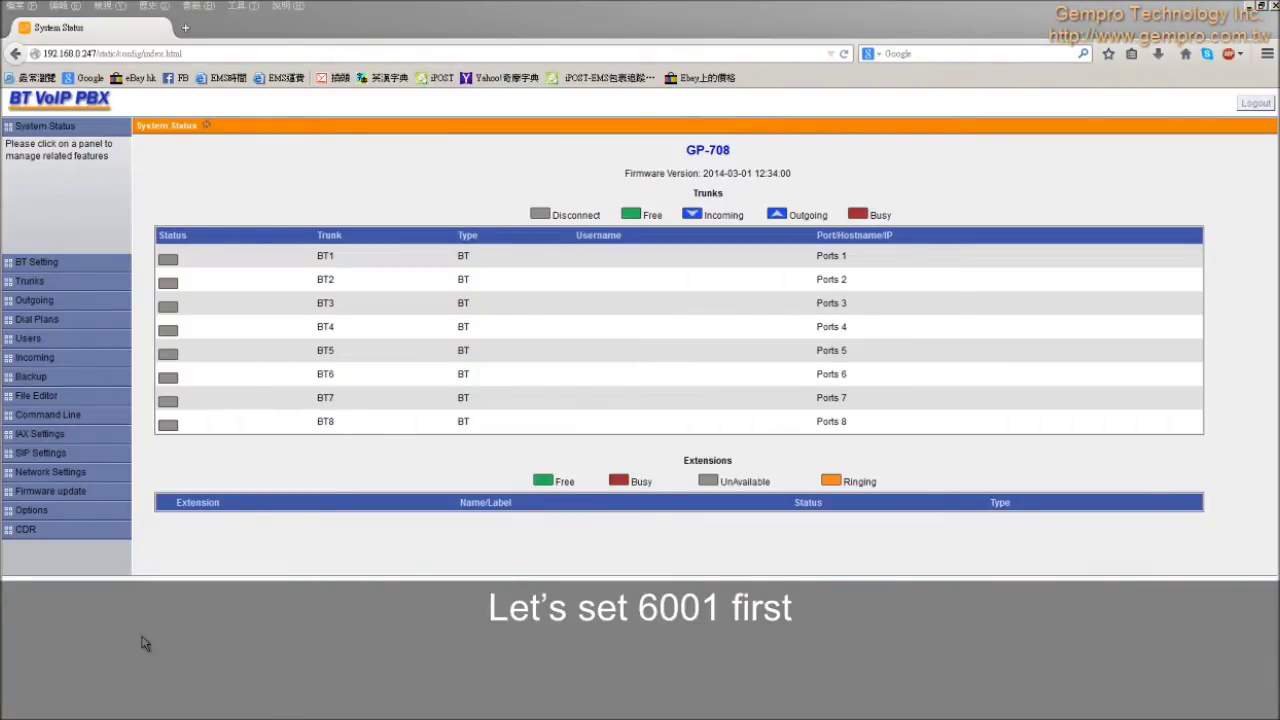
Step: Create user extension 6001 with caller ID 6001, DialPlan1 and a SIP/IAX password
left_click(33, 340)
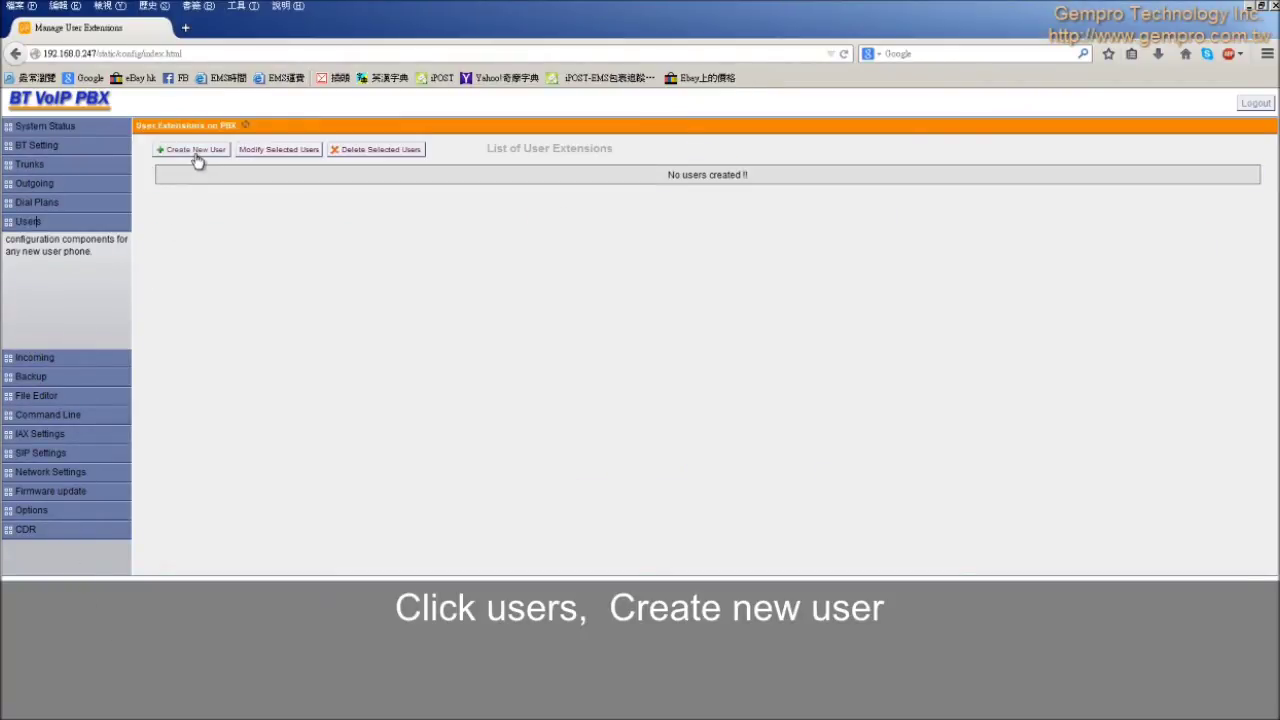
left_click(197, 151)
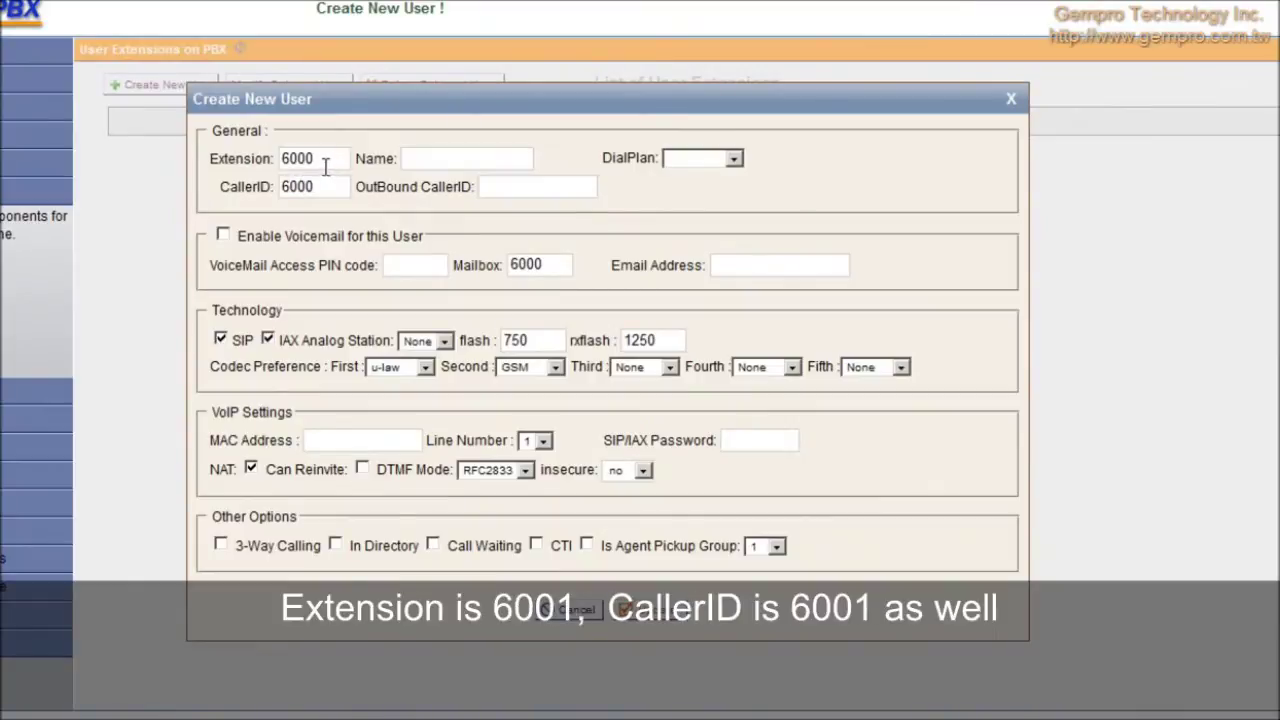
double_click(325, 167)
type("60")
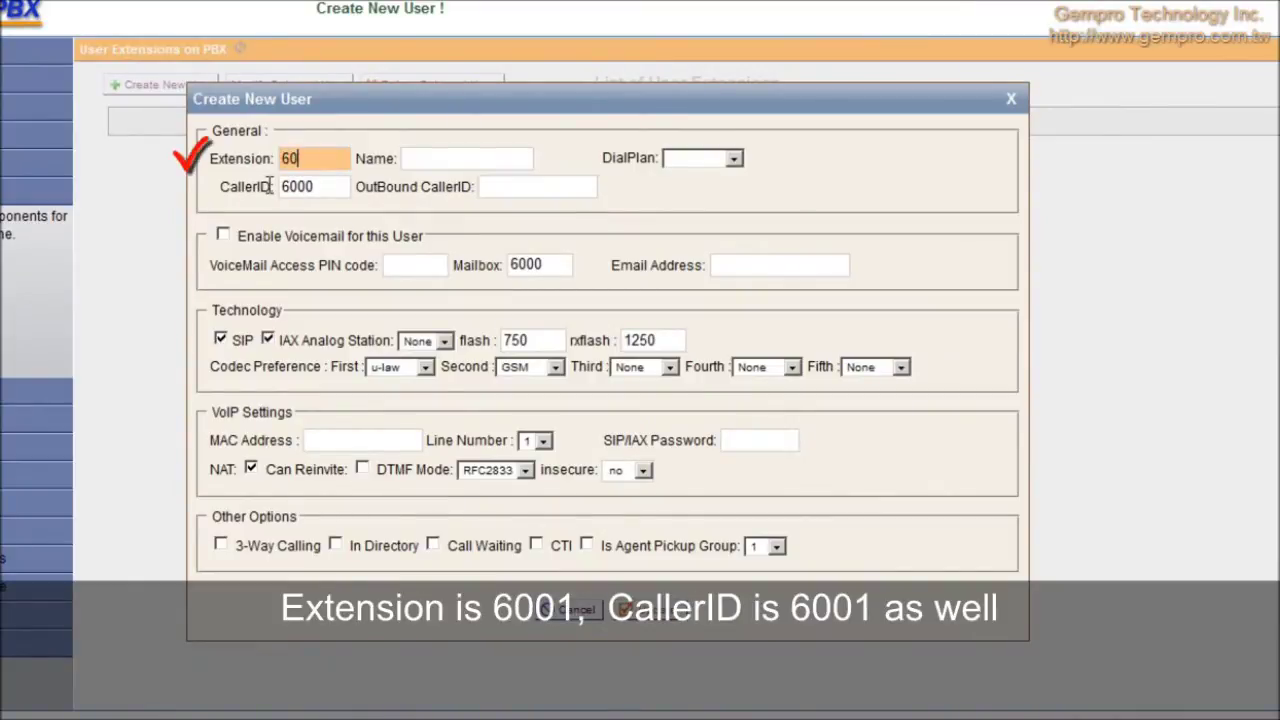
type("01")
key("Tab")
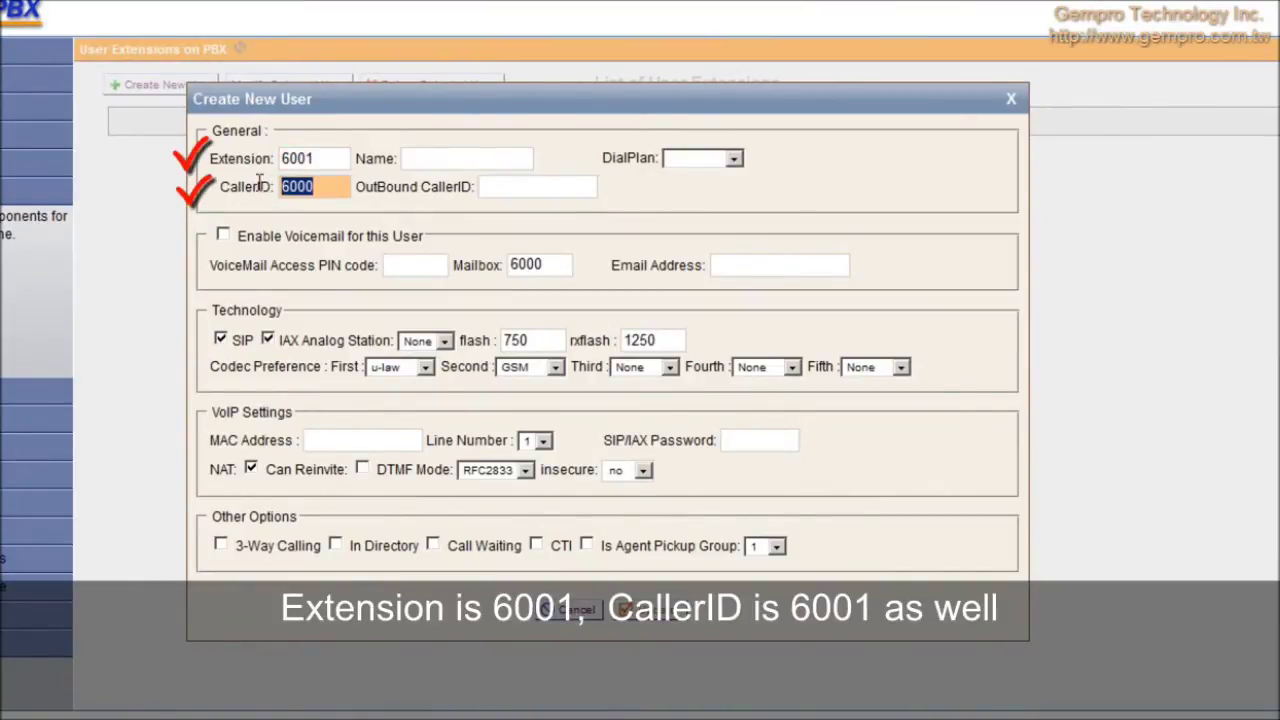
type("6001")
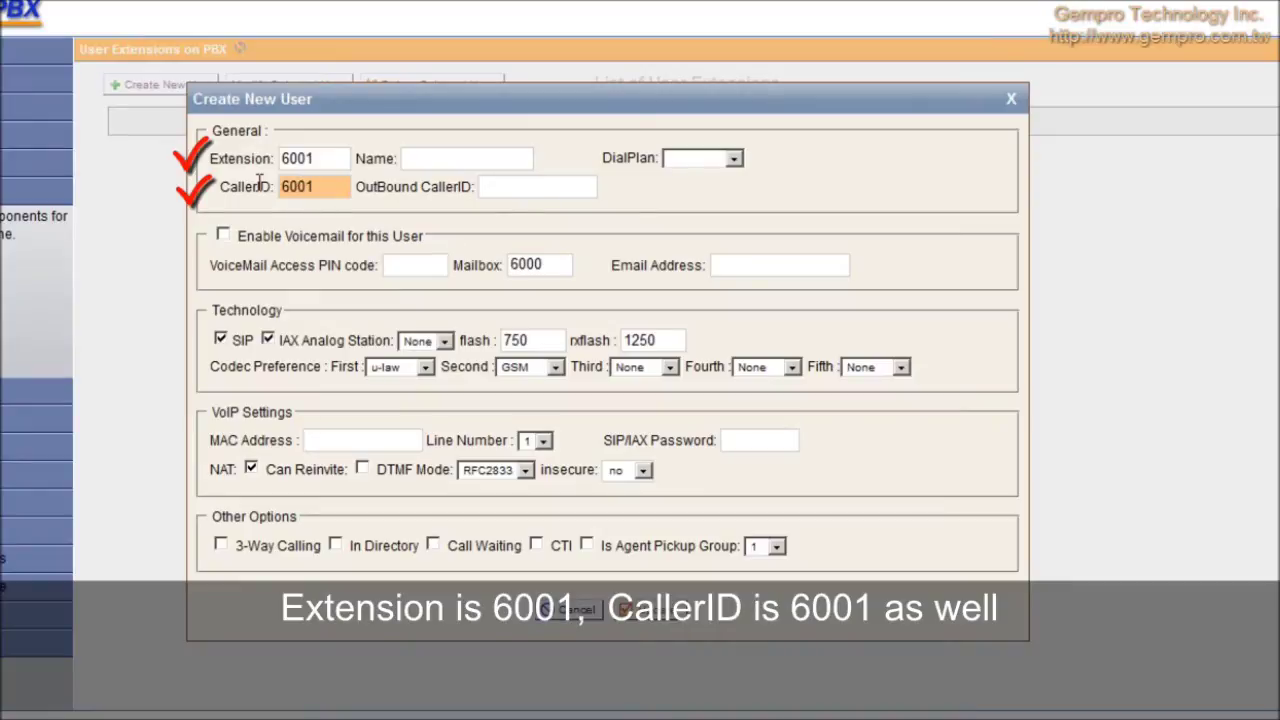
left_click(697, 163)
left_click(716, 179)
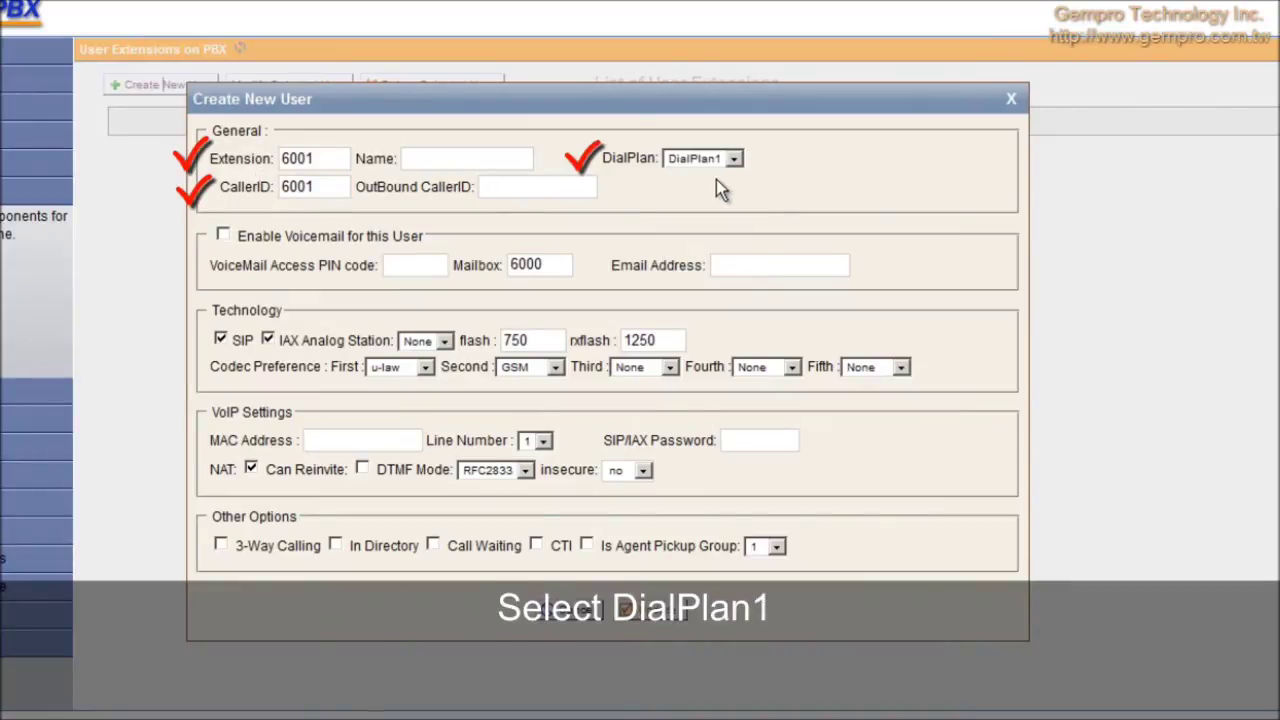
left_click(737, 446)
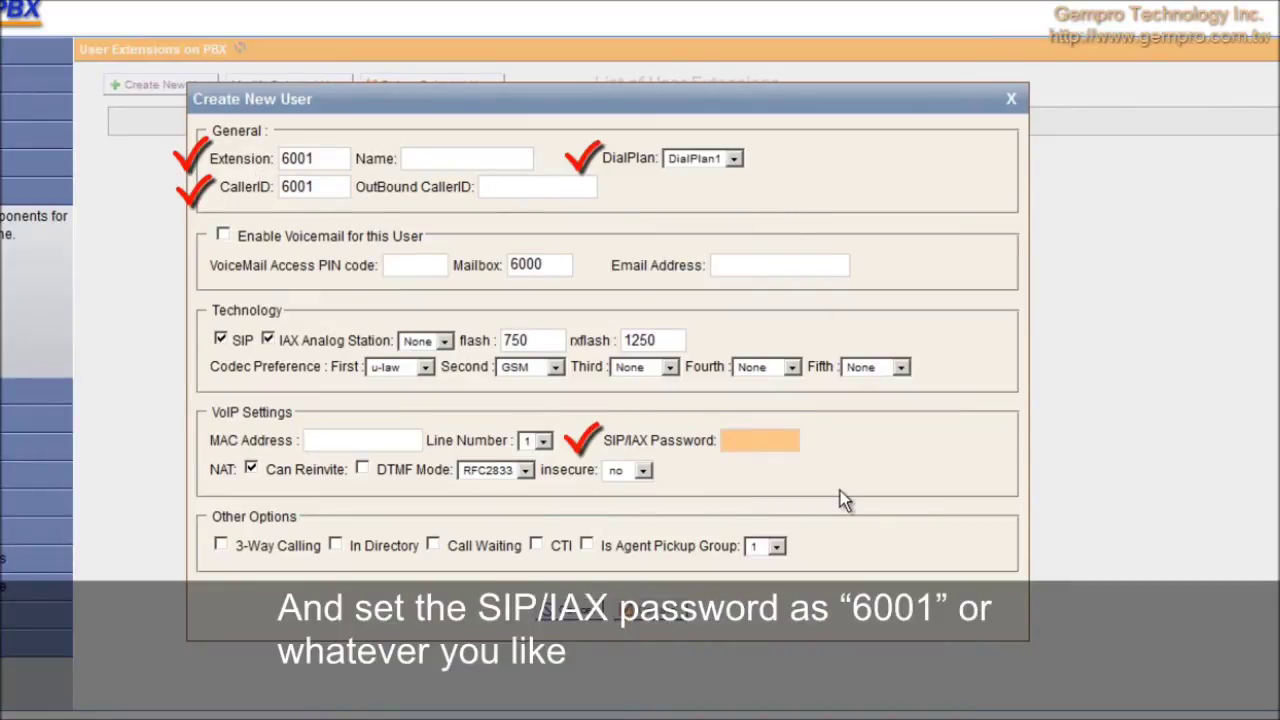
type("6001")
left_click(664, 607)
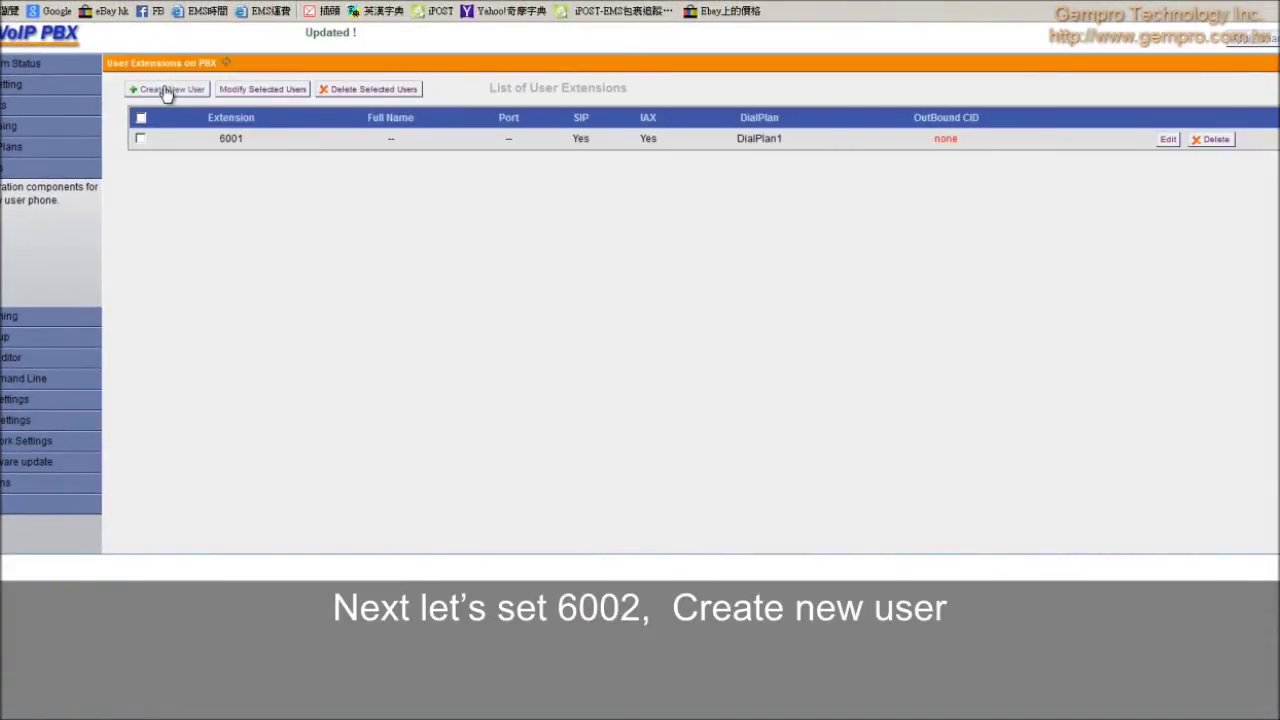
Step: Create user extension 6002 with caller ID 6002, DialPlan2 and a SIP/IAX password
left_click(160, 89)
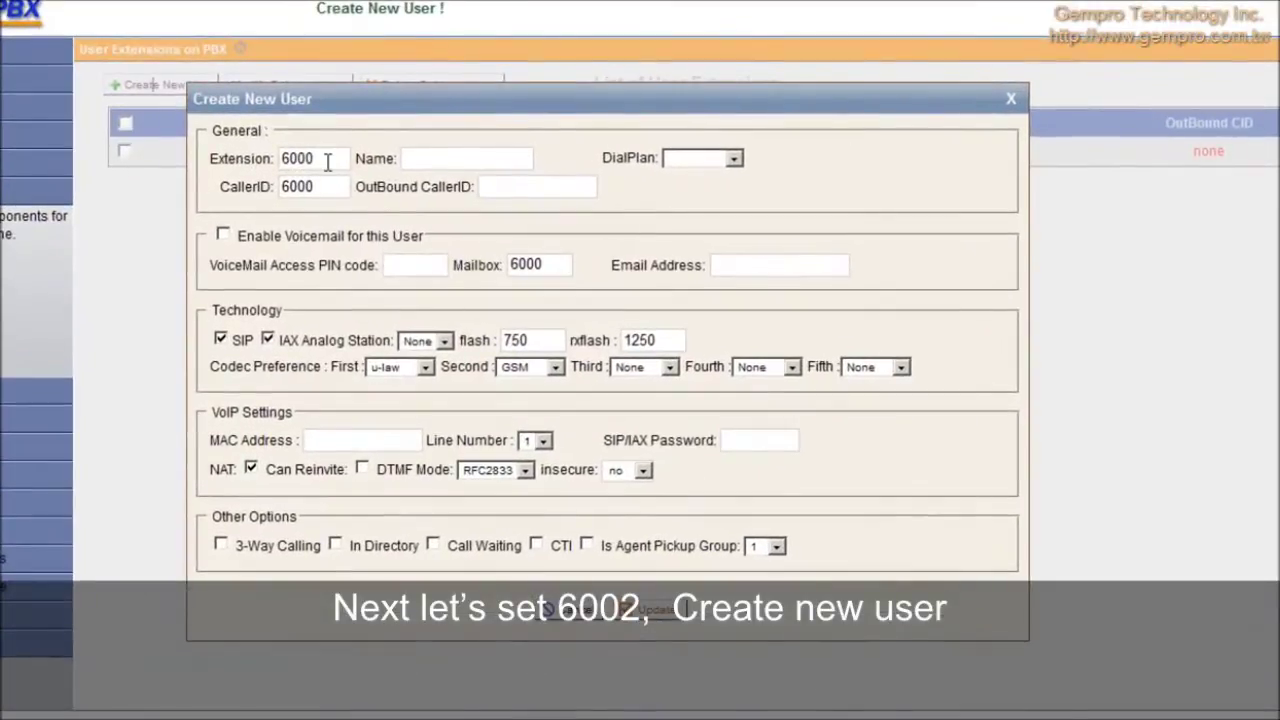
left_click_drag(314, 154, 242, 157)
type("6002")
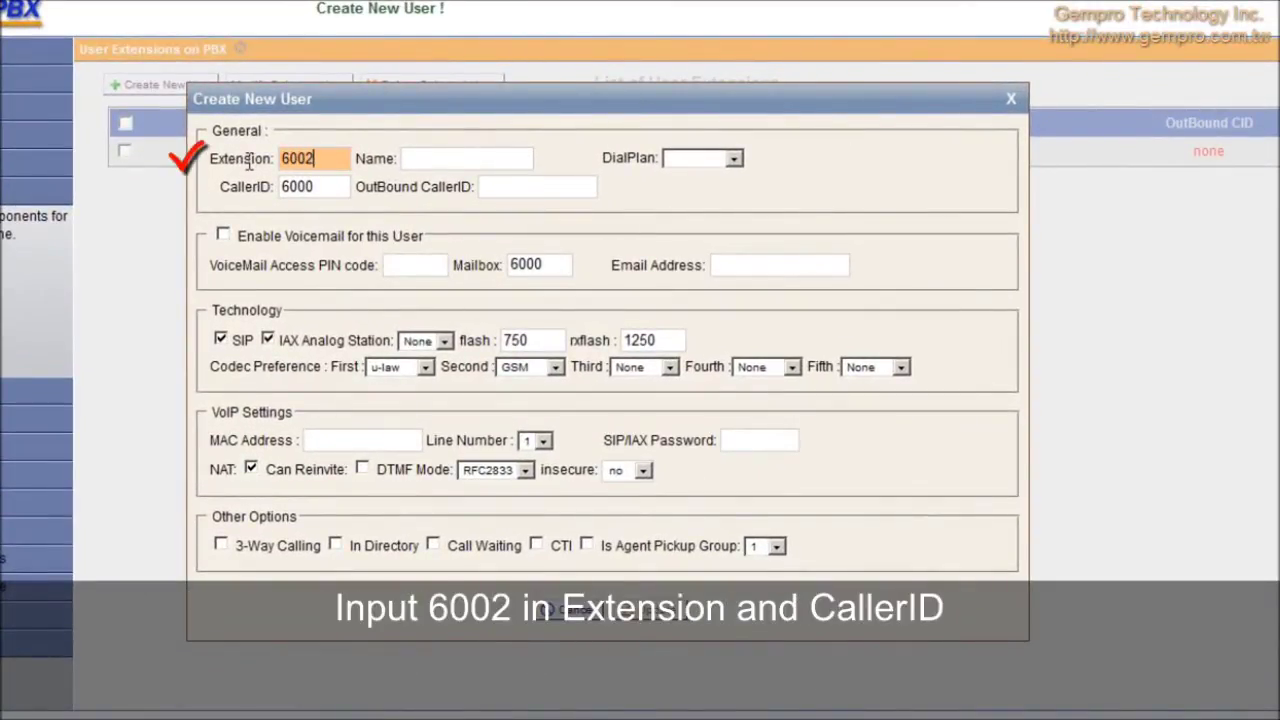
left_click_drag(325, 183, 247, 192)
type("6002")
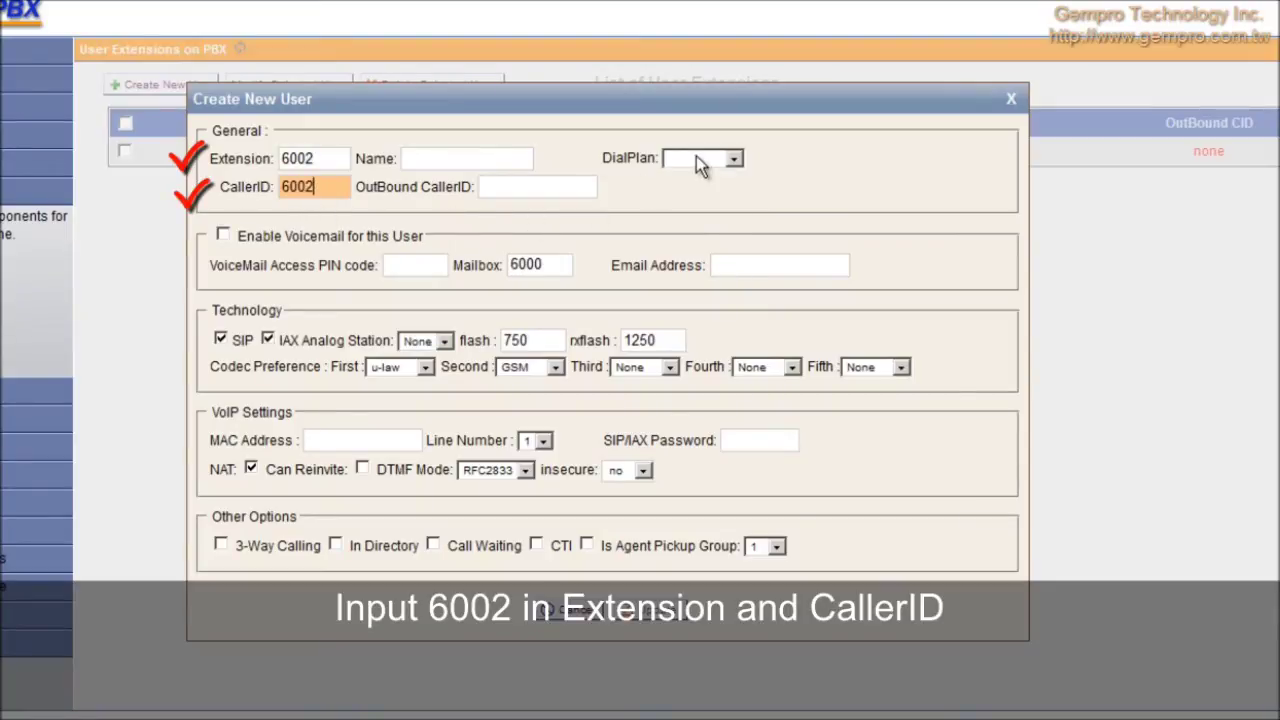
left_click(700, 157)
left_click(706, 192)
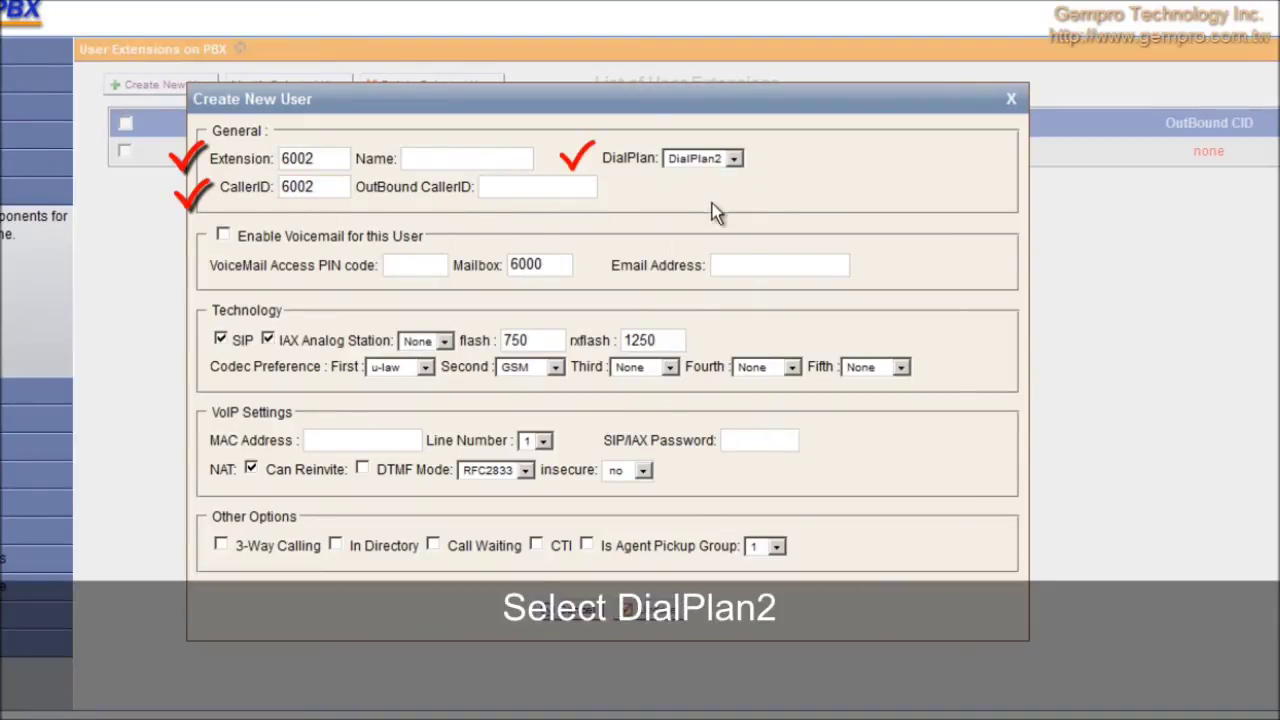
left_click(735, 440)
type("6002")
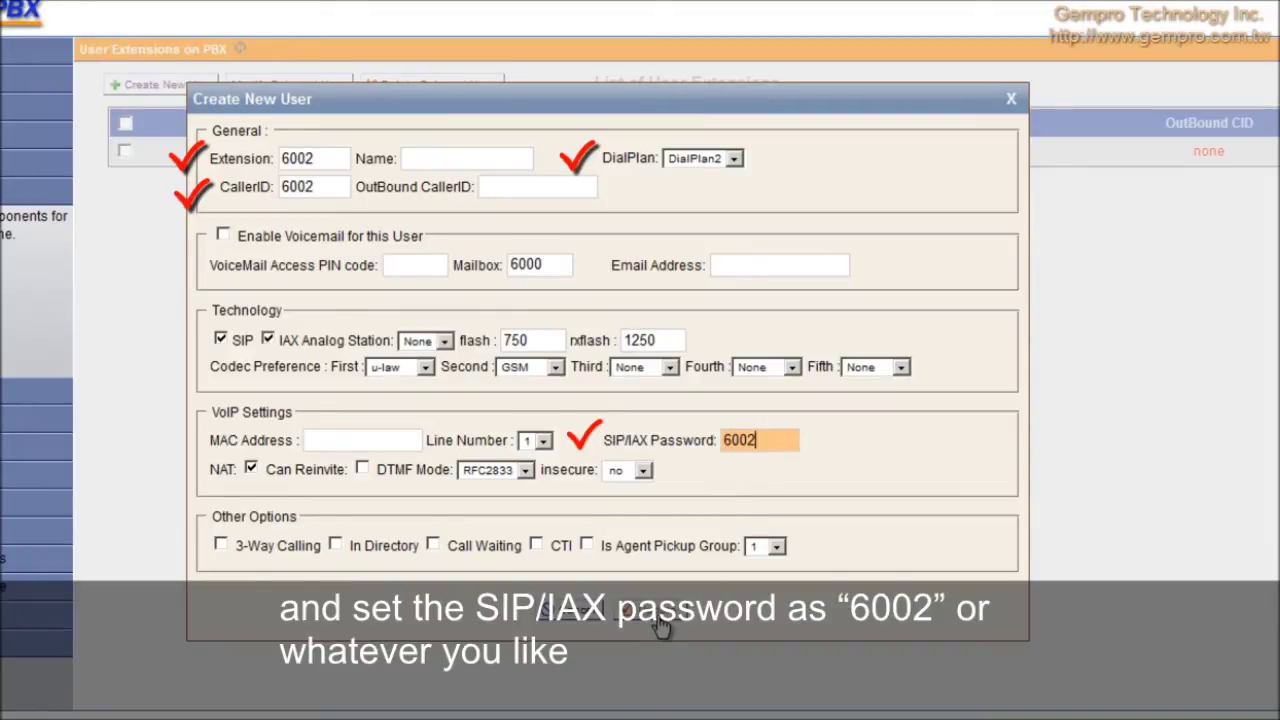
left_click(656, 614)
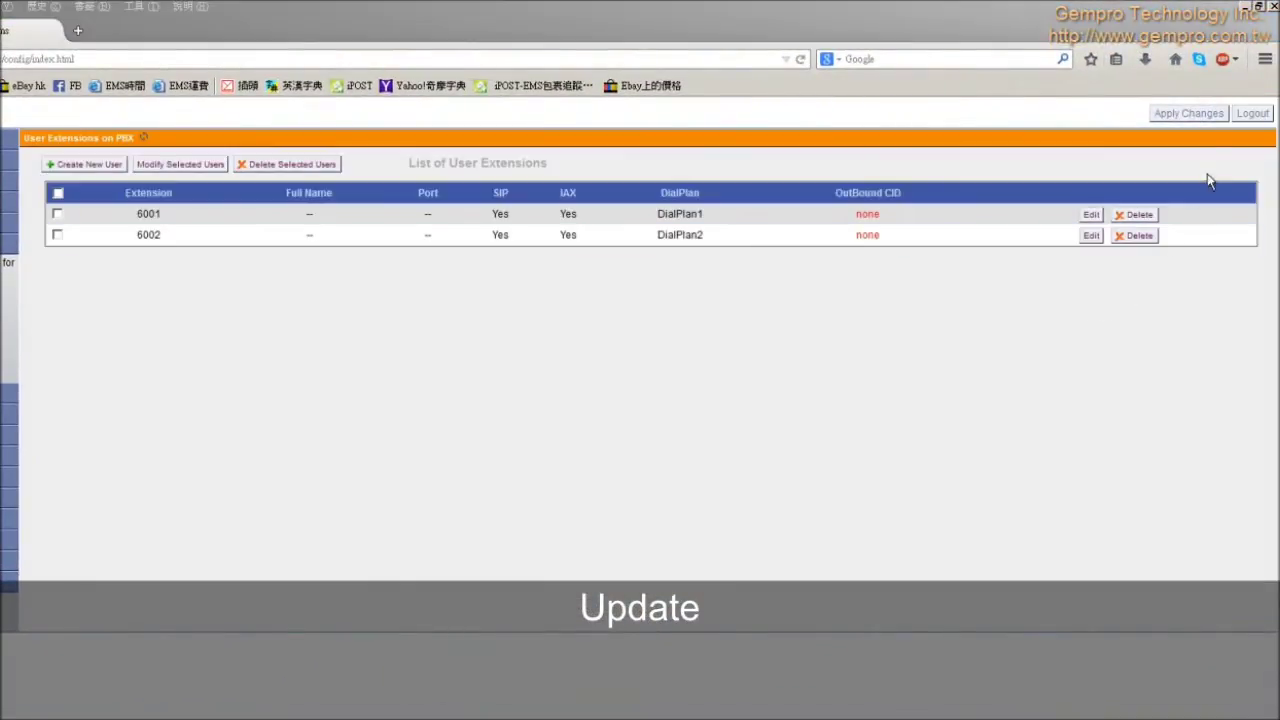
Step: Apply the new extension changes and go to the Dial Plans page
left_click(1198, 115)
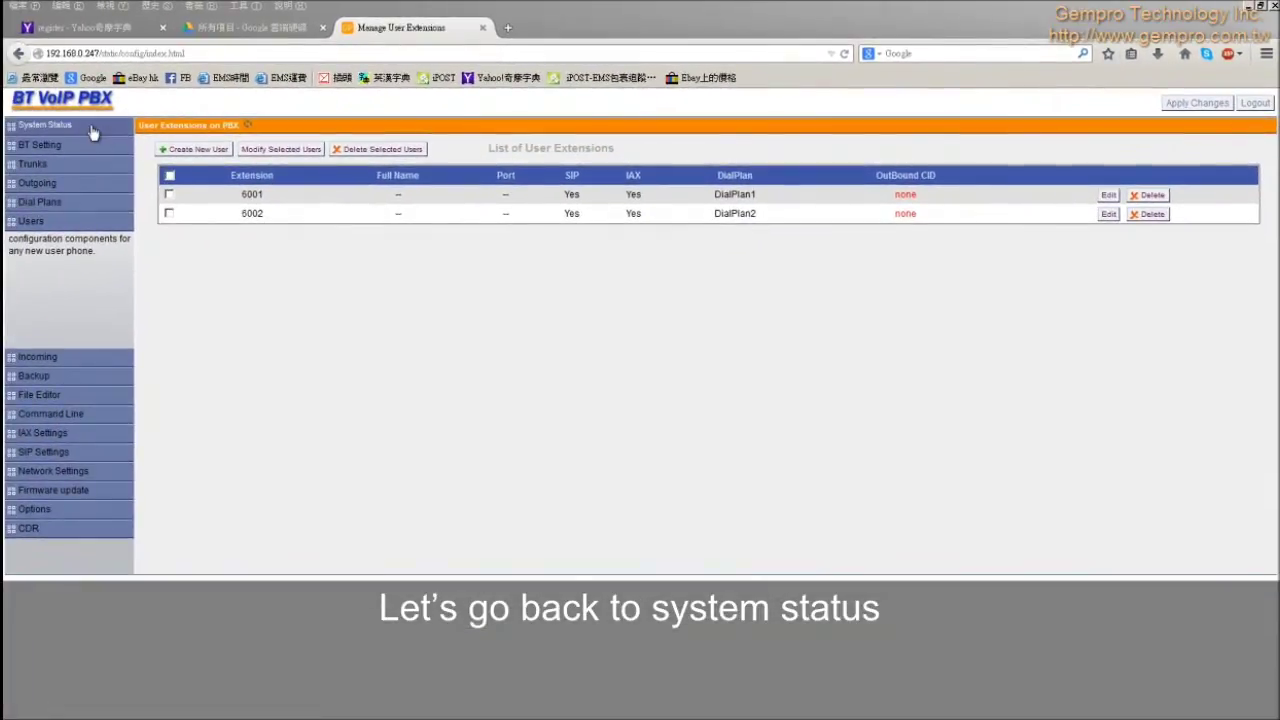
left_click(45, 125)
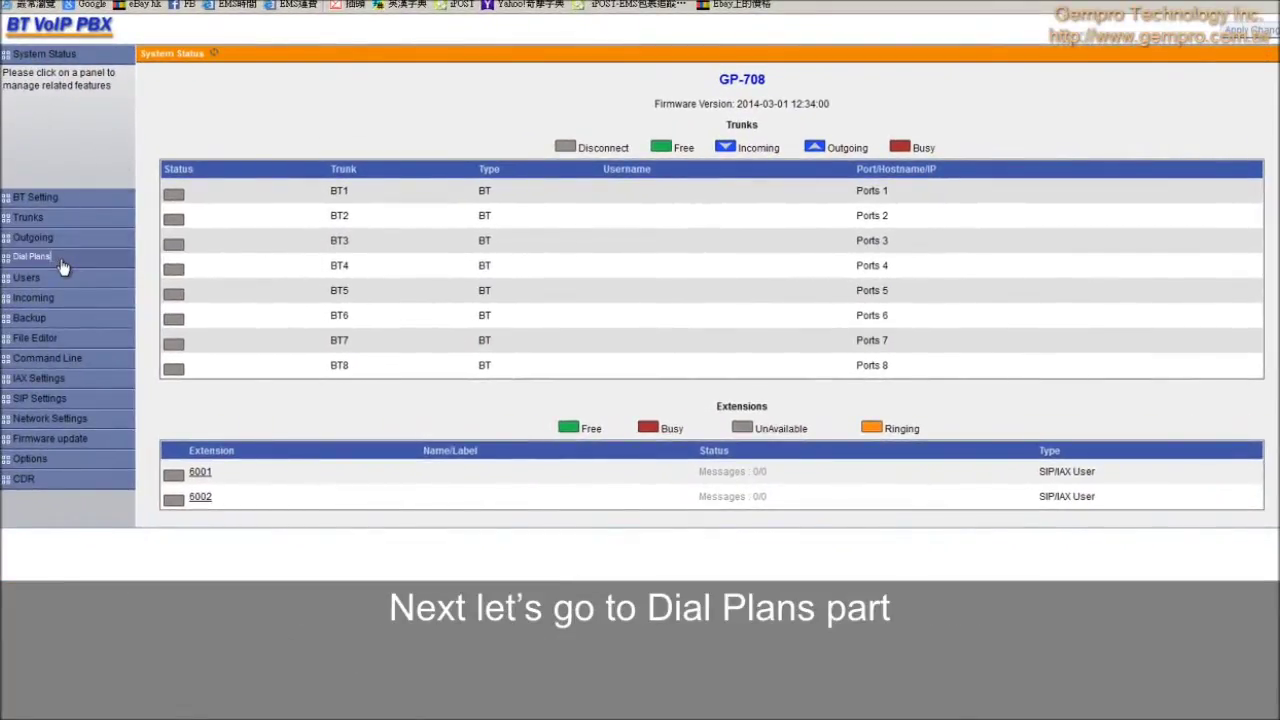
left_click(62, 257)
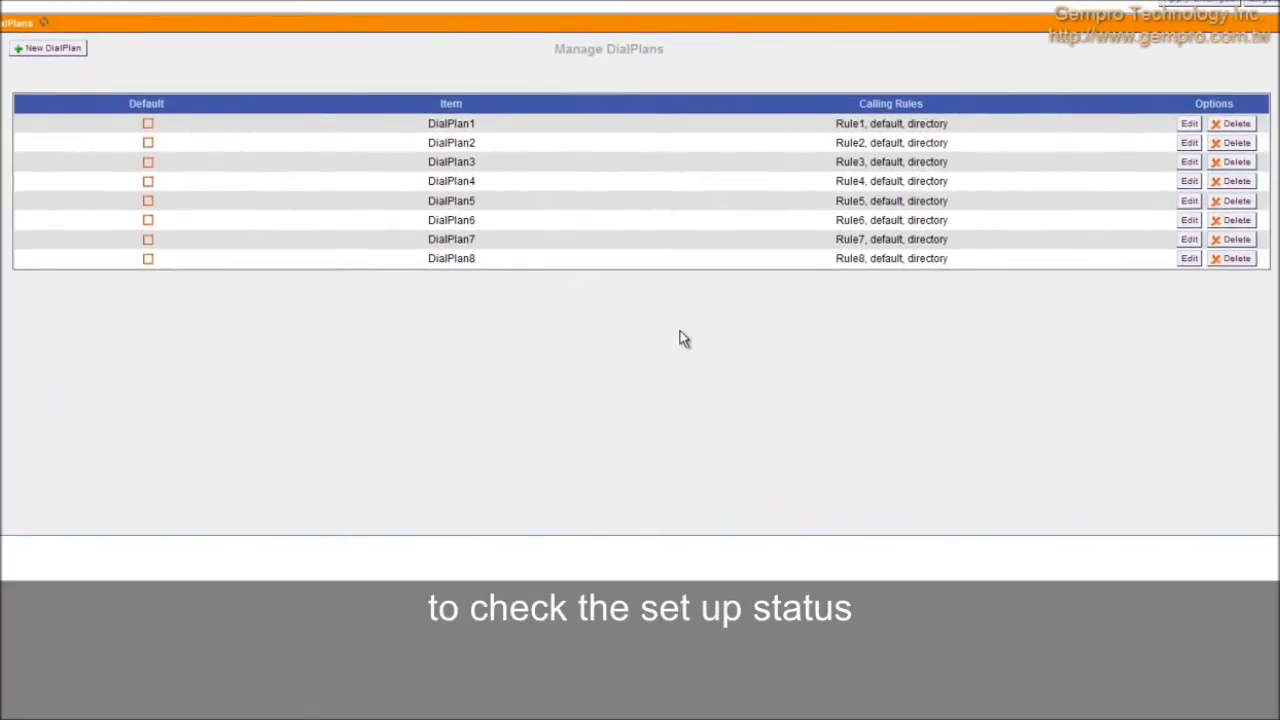
Step: Confirm DialPlan1 uses Rule1 and DialPlan2 uses Rule2, then go to the File Editor
left_click(1190, 123)
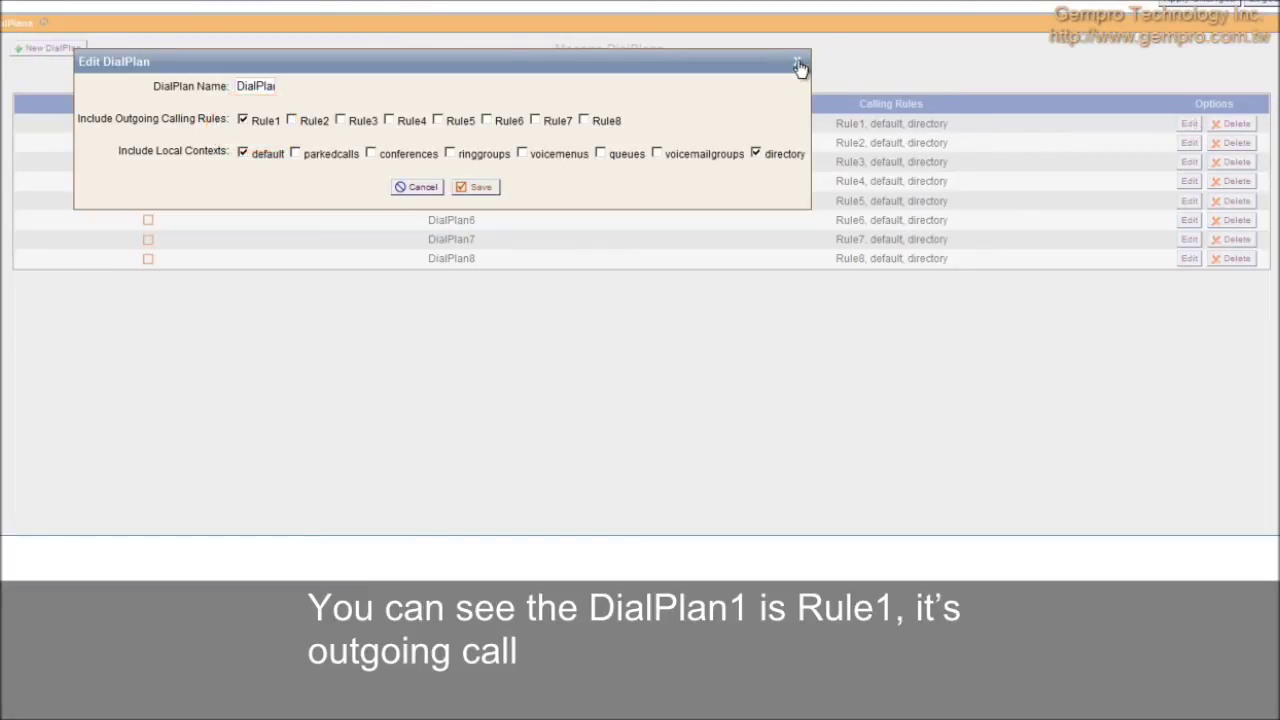
left_click(800, 66)
left_click(1188, 146)
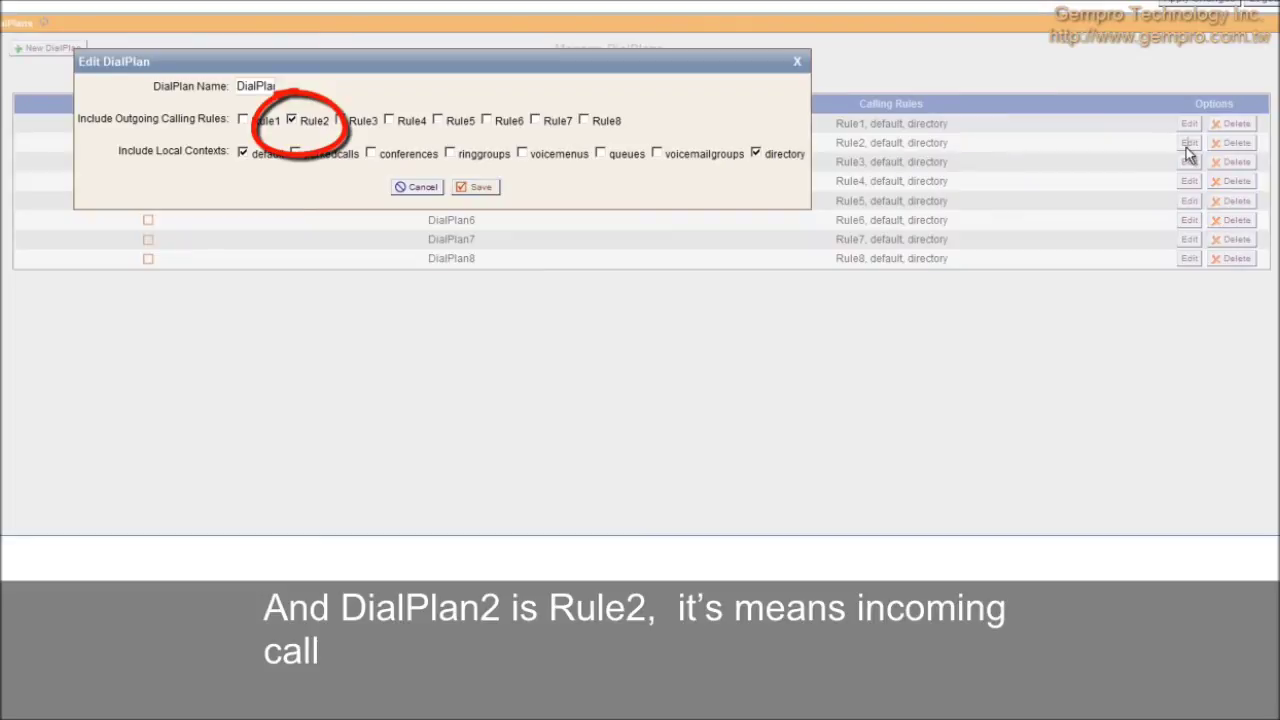
left_click(799, 63)
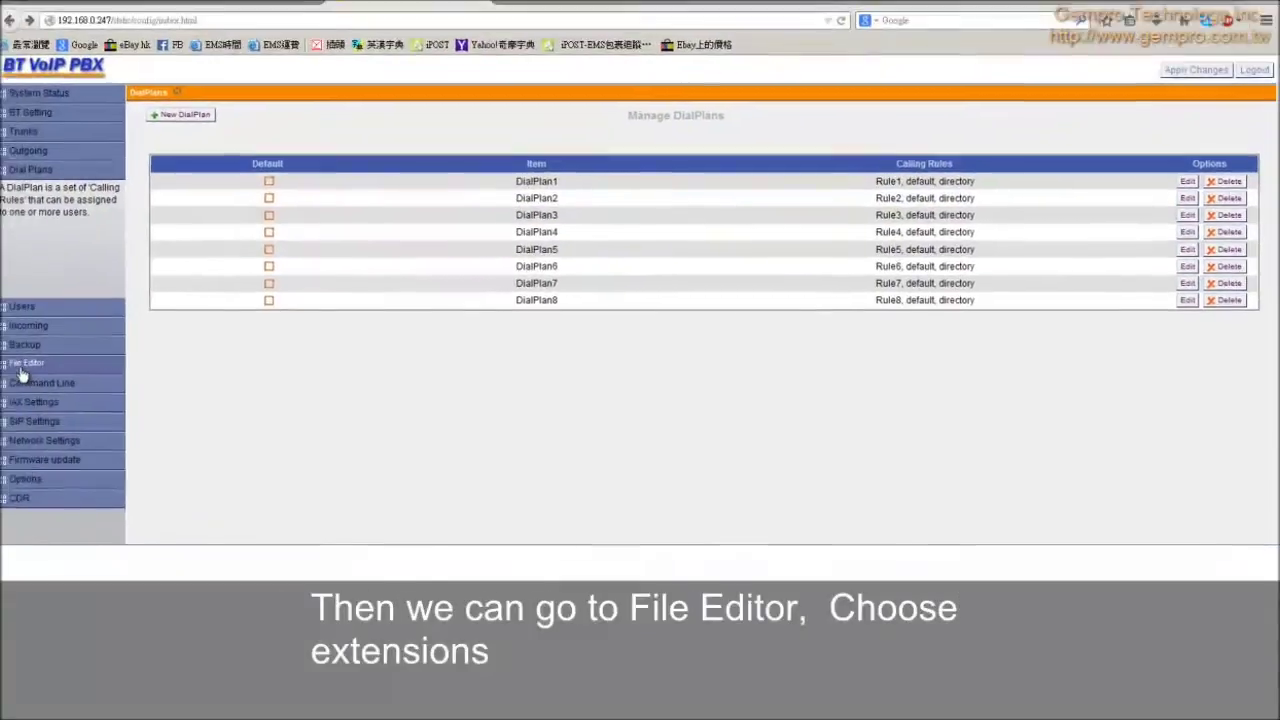
left_click(22, 366)
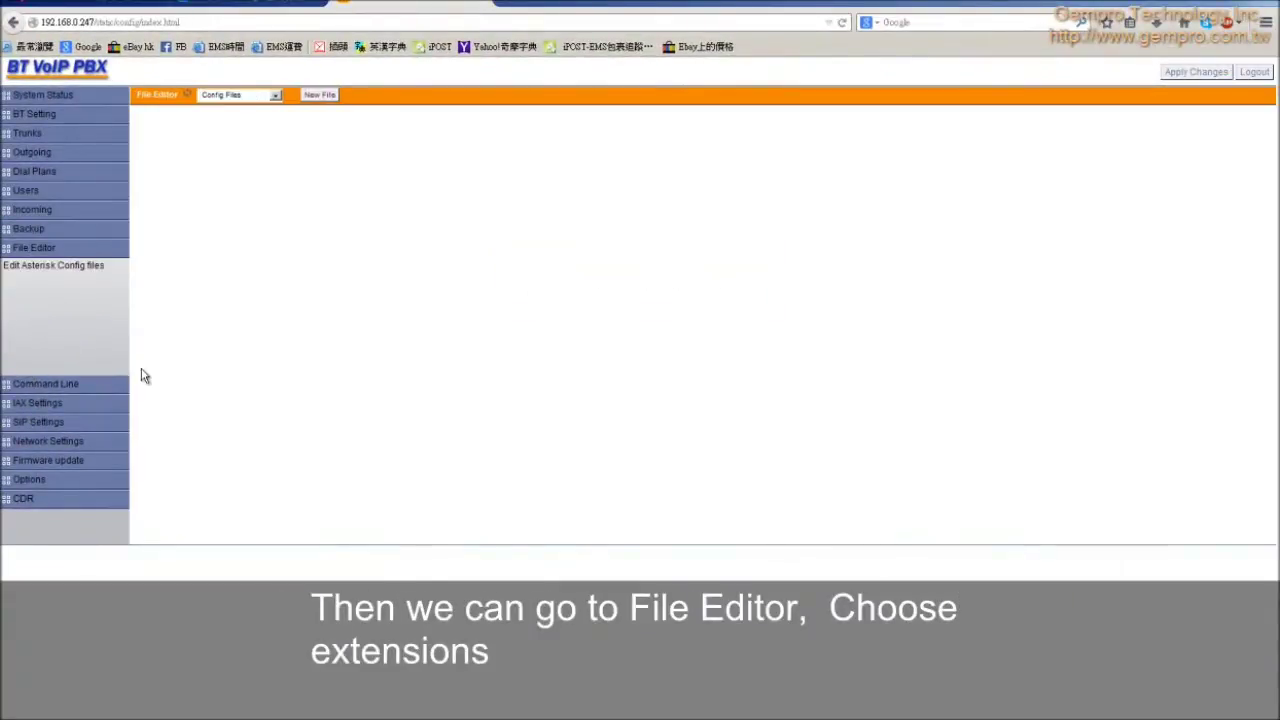
left_click(275, 96)
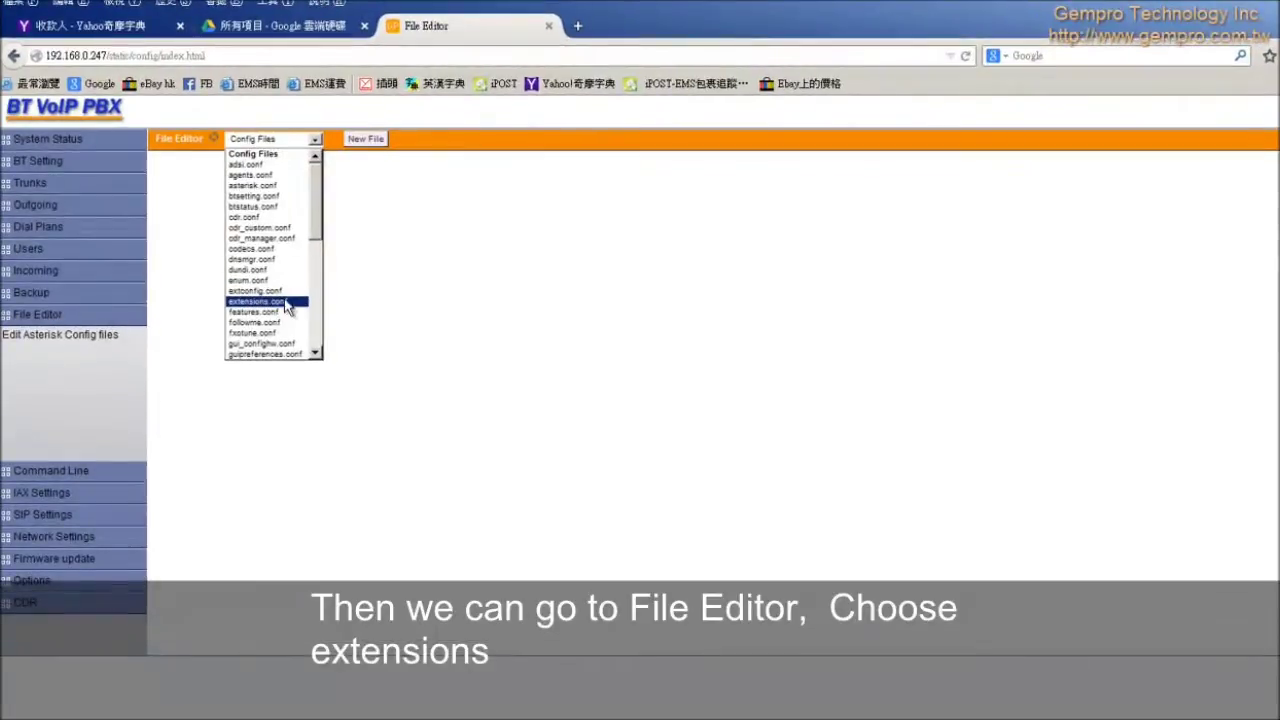
left_click(277, 287)
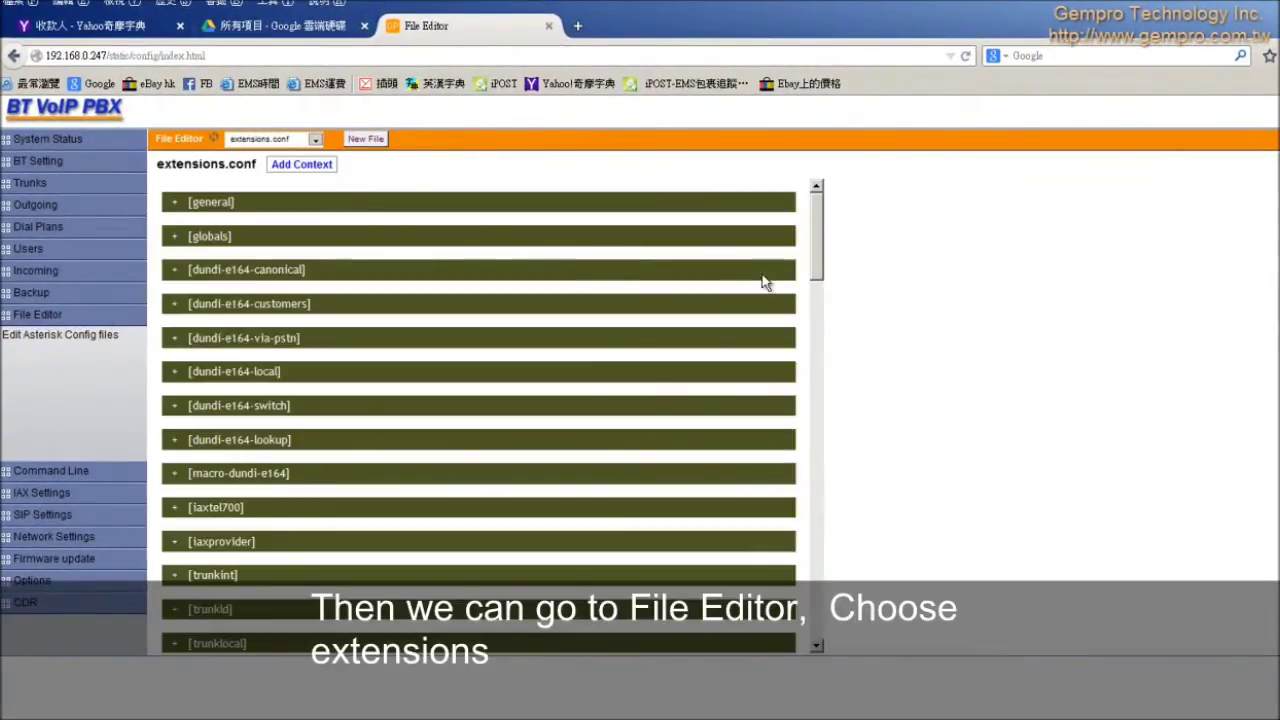
left_click_drag(811, 263, 772, 462)
scroll(772, 462, "down", 7)
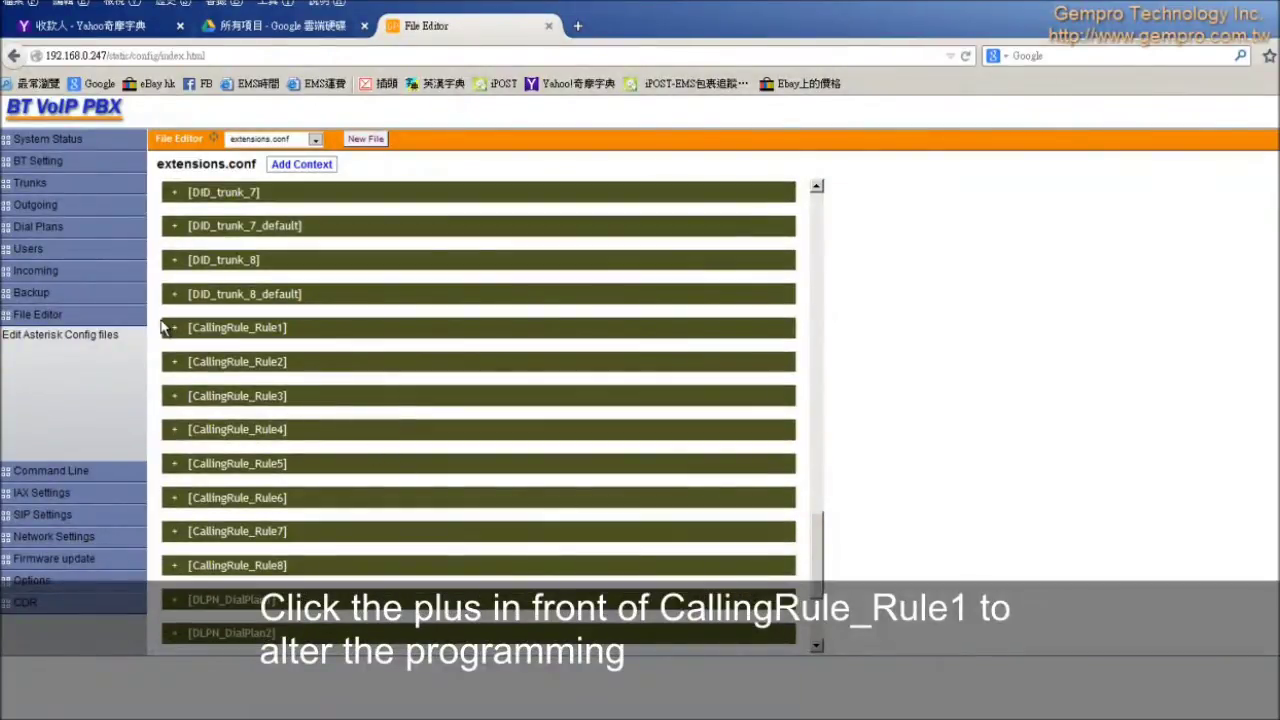
left_click(174, 327)
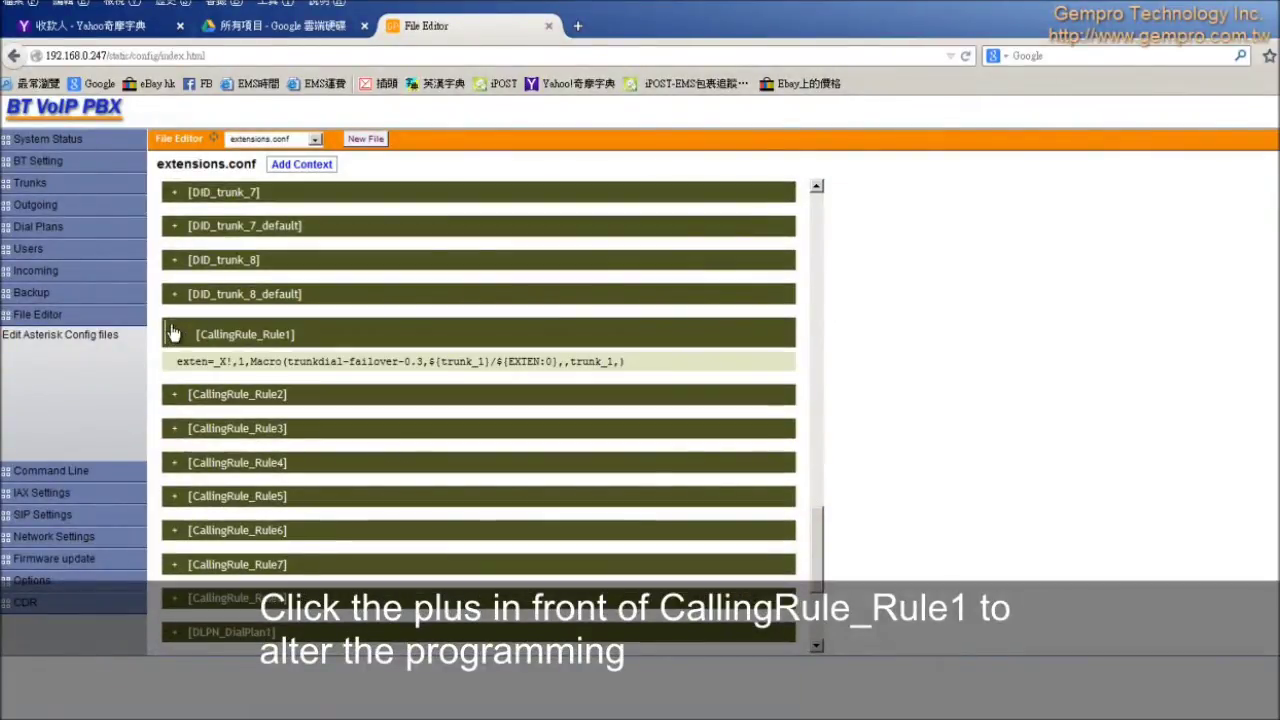
left_click(648, 368)
left_click_drag(512, 405, 44, 378)
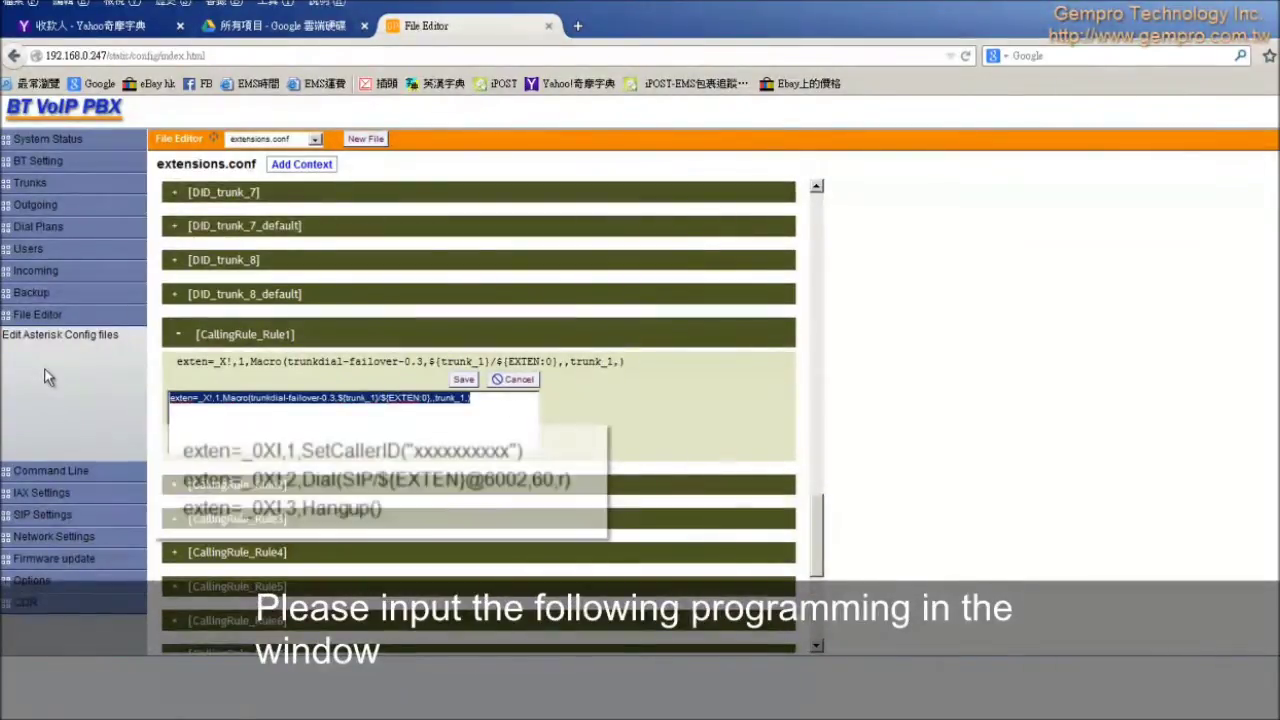
type("exten=_0X!,1,SetCallerID(\"xxxxxxxxxx\") exten=_0X!,2,Dial(SIP/${EXTEN}@6002,60,r) exten=_0X!,3,Hangup()")
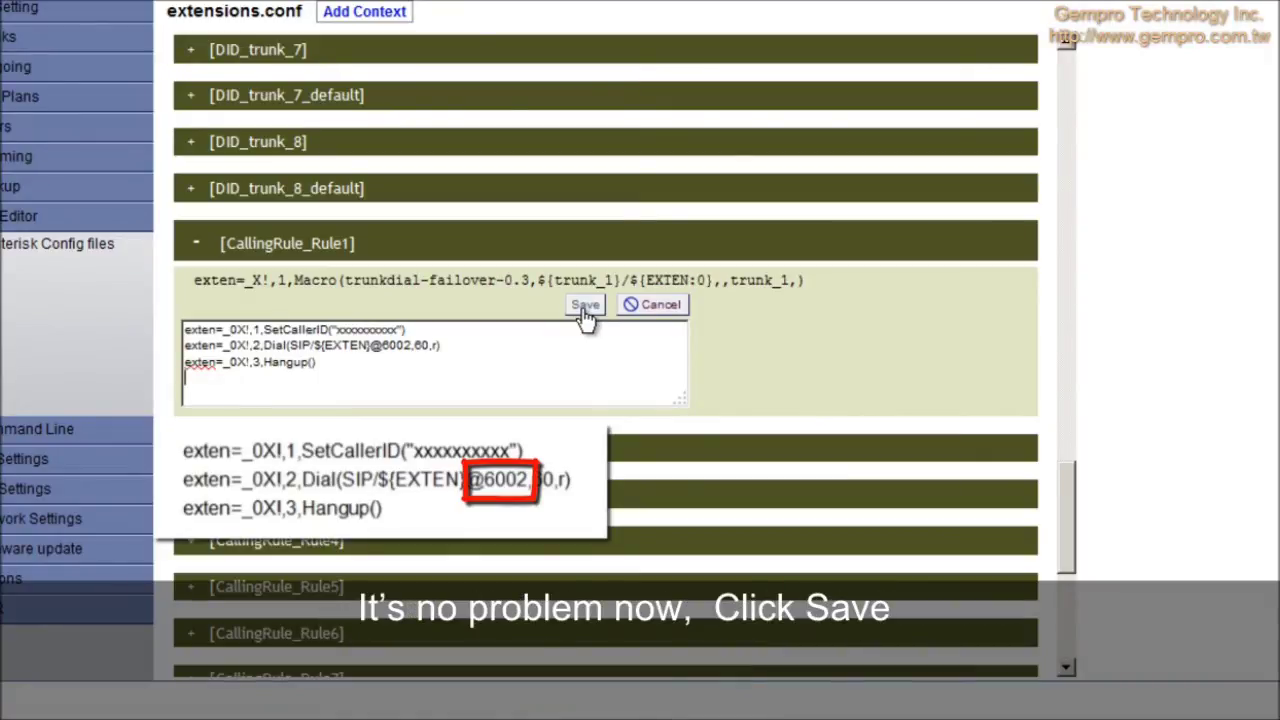
left_click(585, 306)
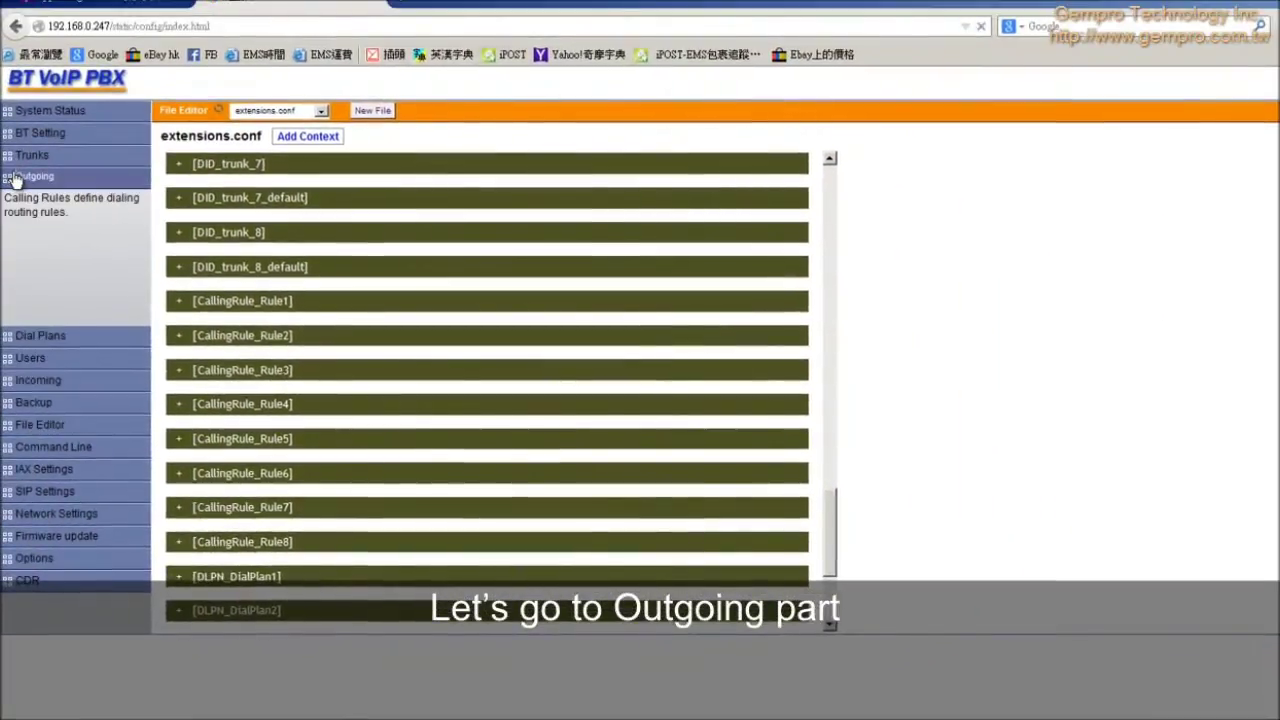
Step: Route outgoing Rule2 to local user extension 6001 instead of BT1, save, and apply changes
left_click(20, 108)
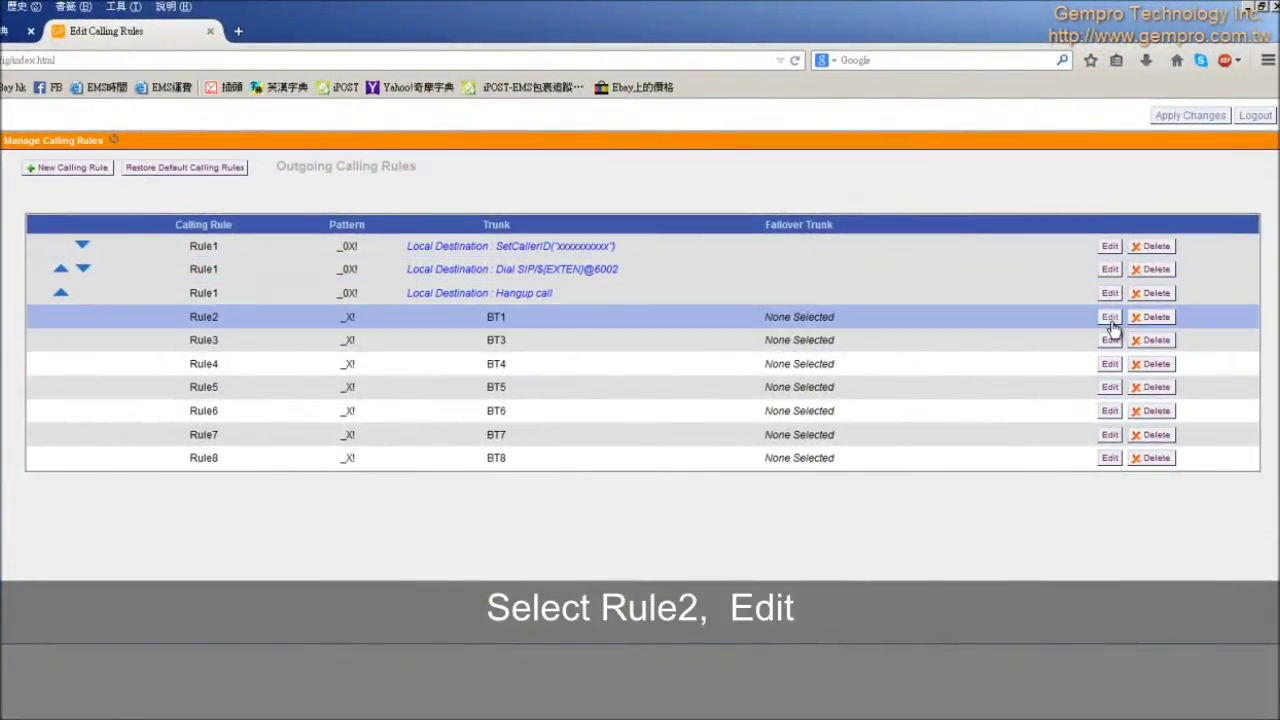
left_click(1107, 318)
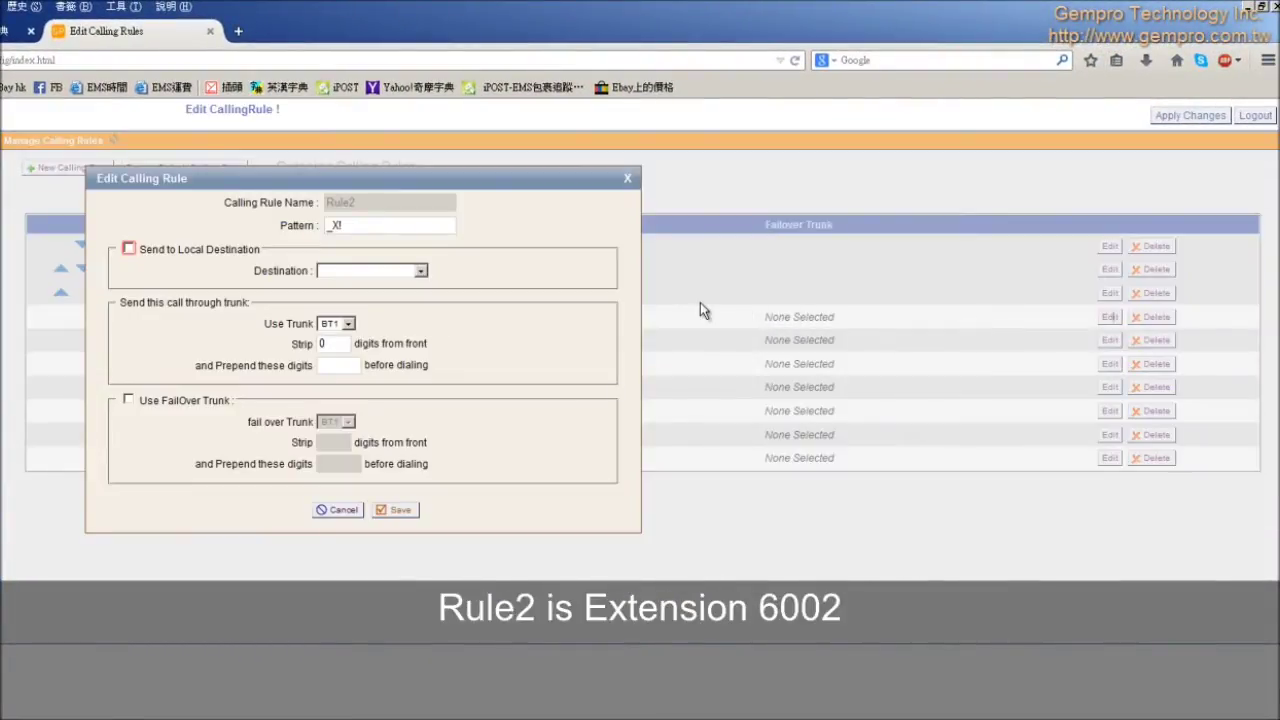
left_click(128, 249)
left_click(420, 271)
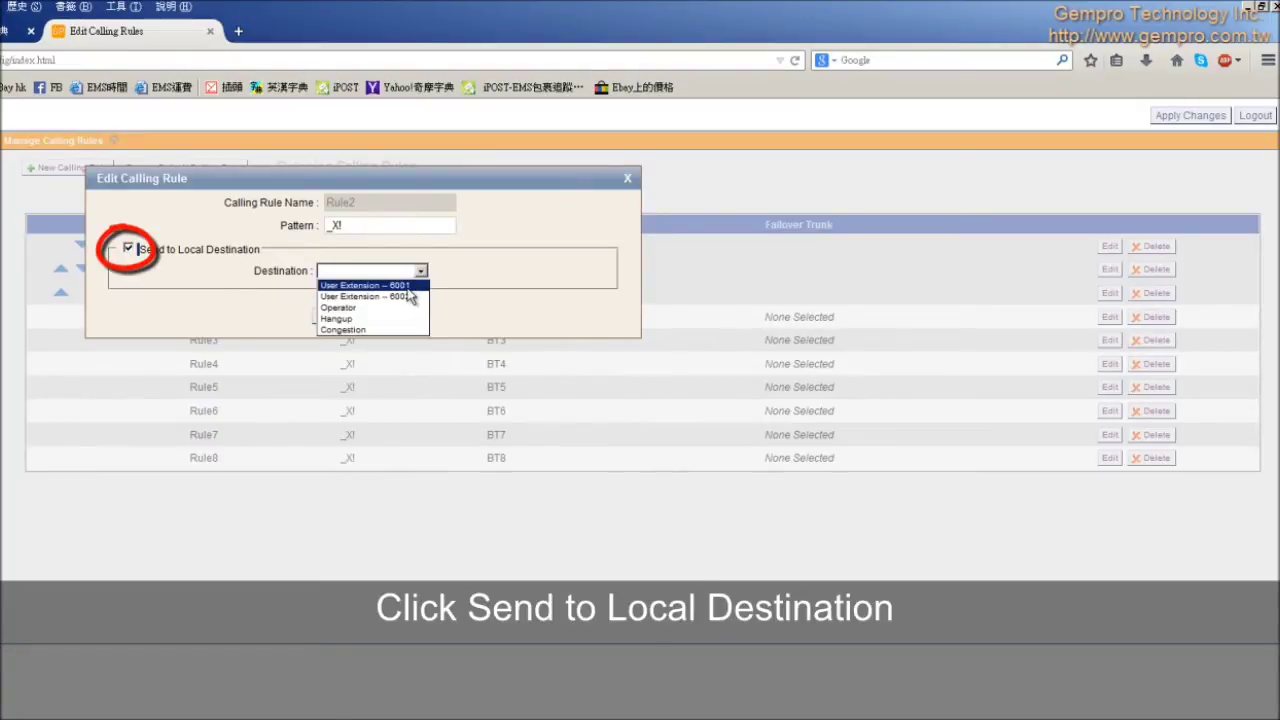
left_click(412, 286)
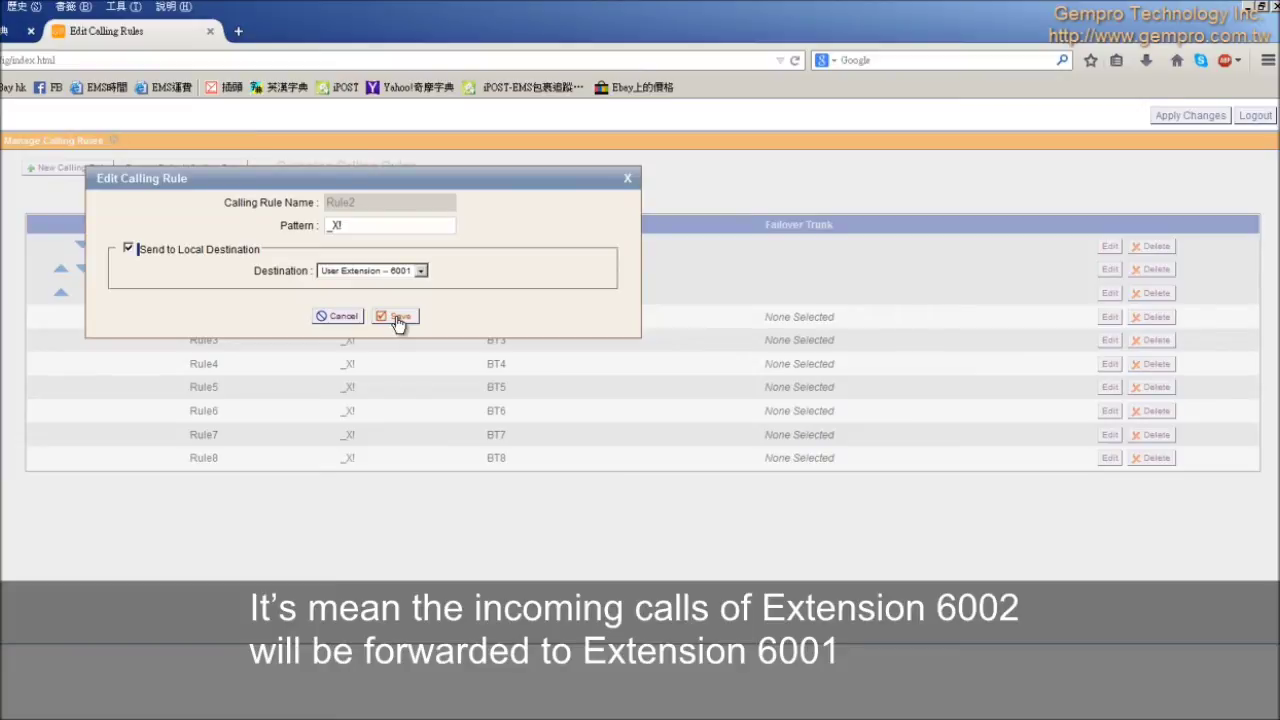
left_click(397, 318)
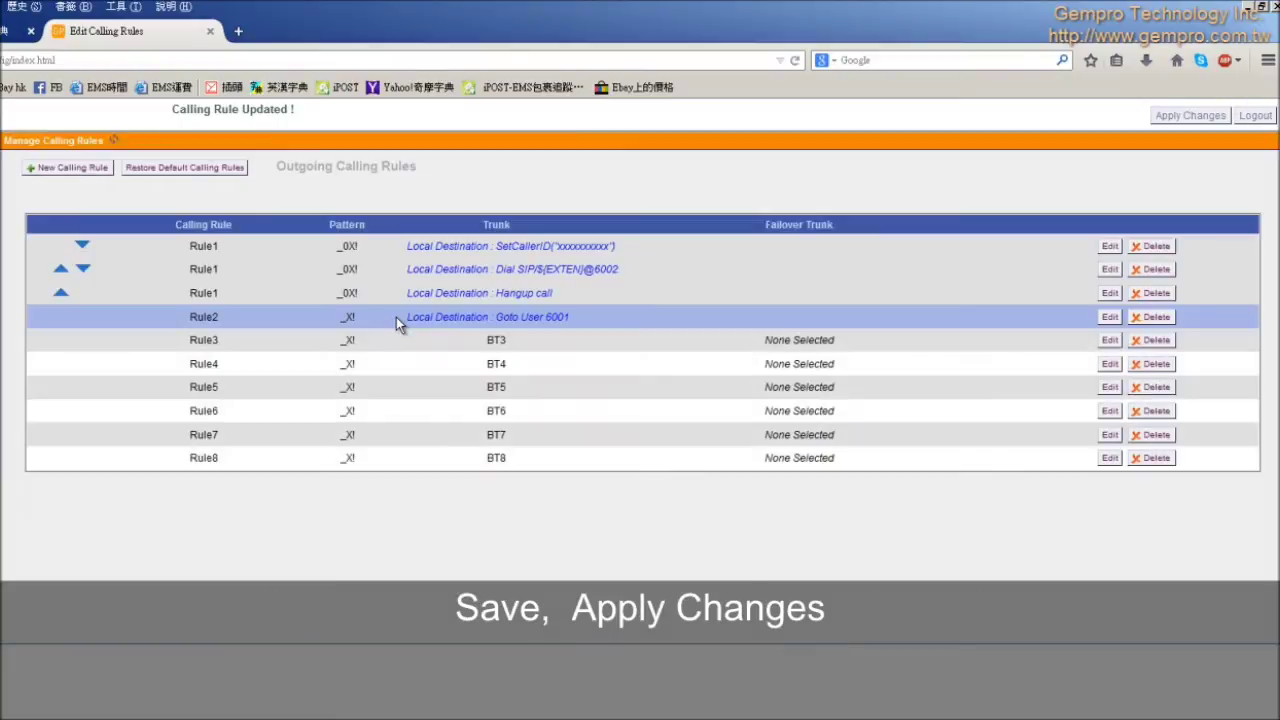
left_click(1212, 118)
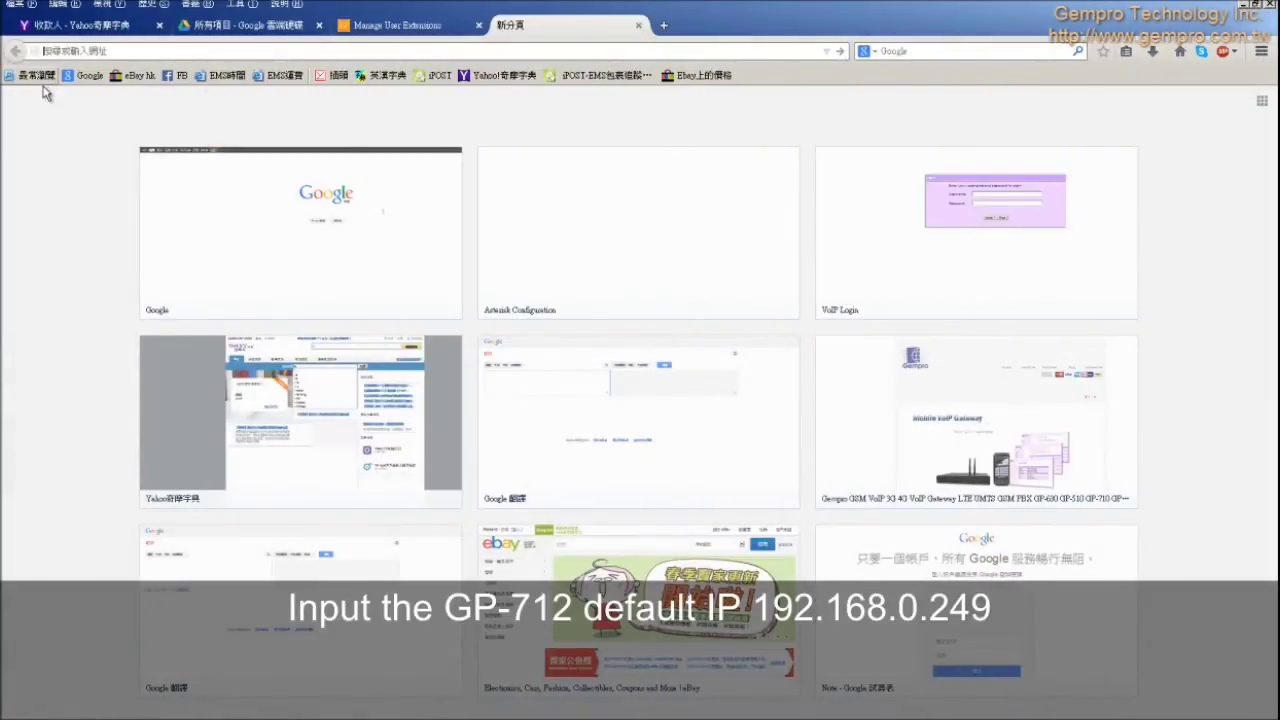
Step: Load the GP-712 gateway login page at 192.168.0.249
type("19")
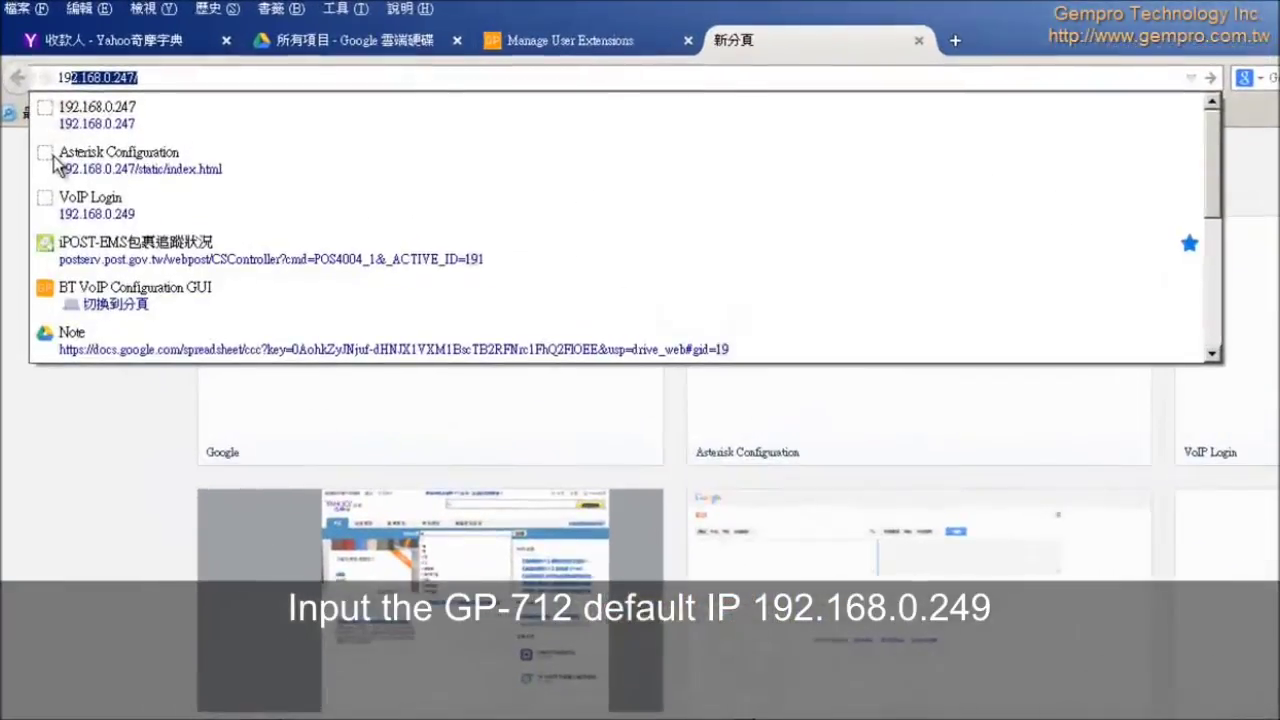
type("2.168")
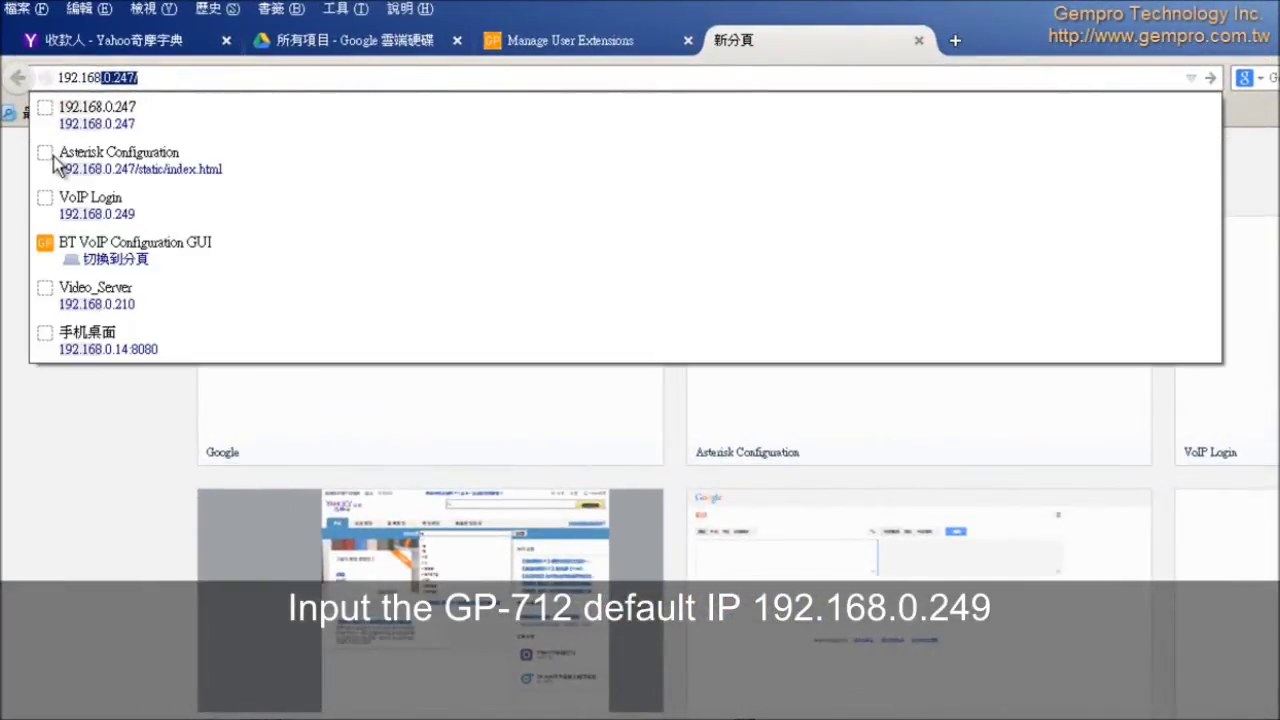
type(".0.249")
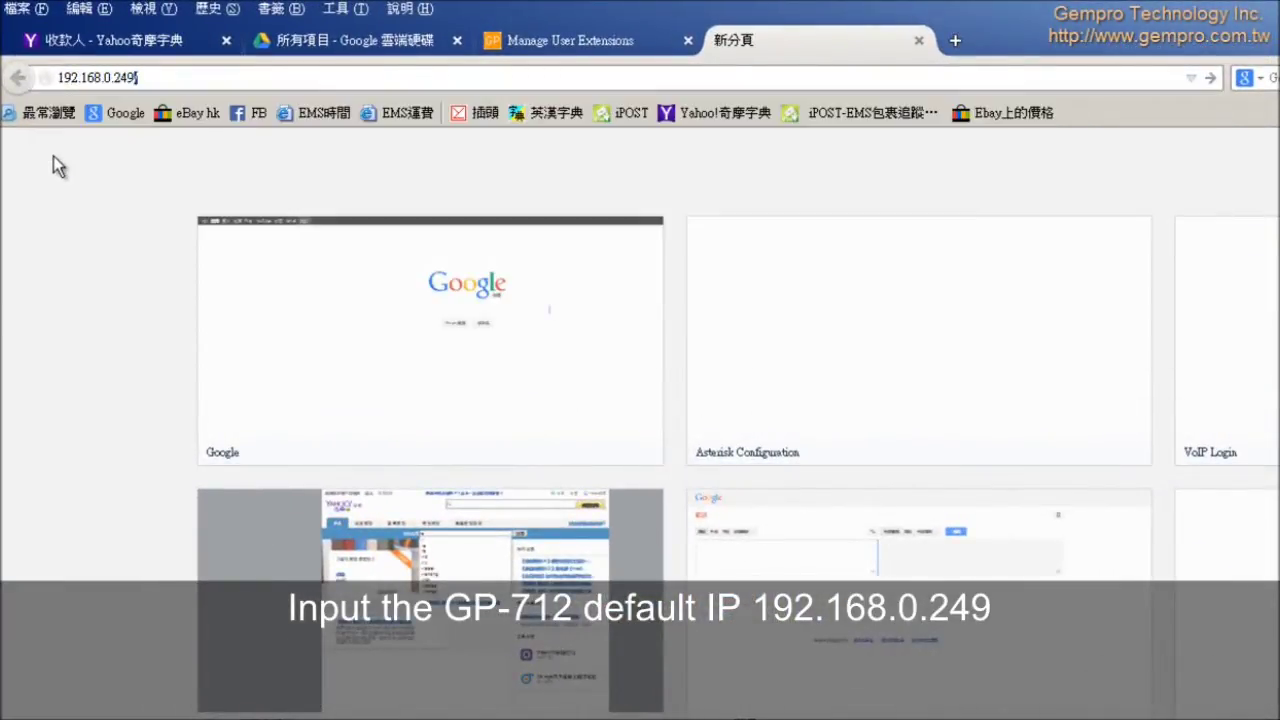
key("Return")
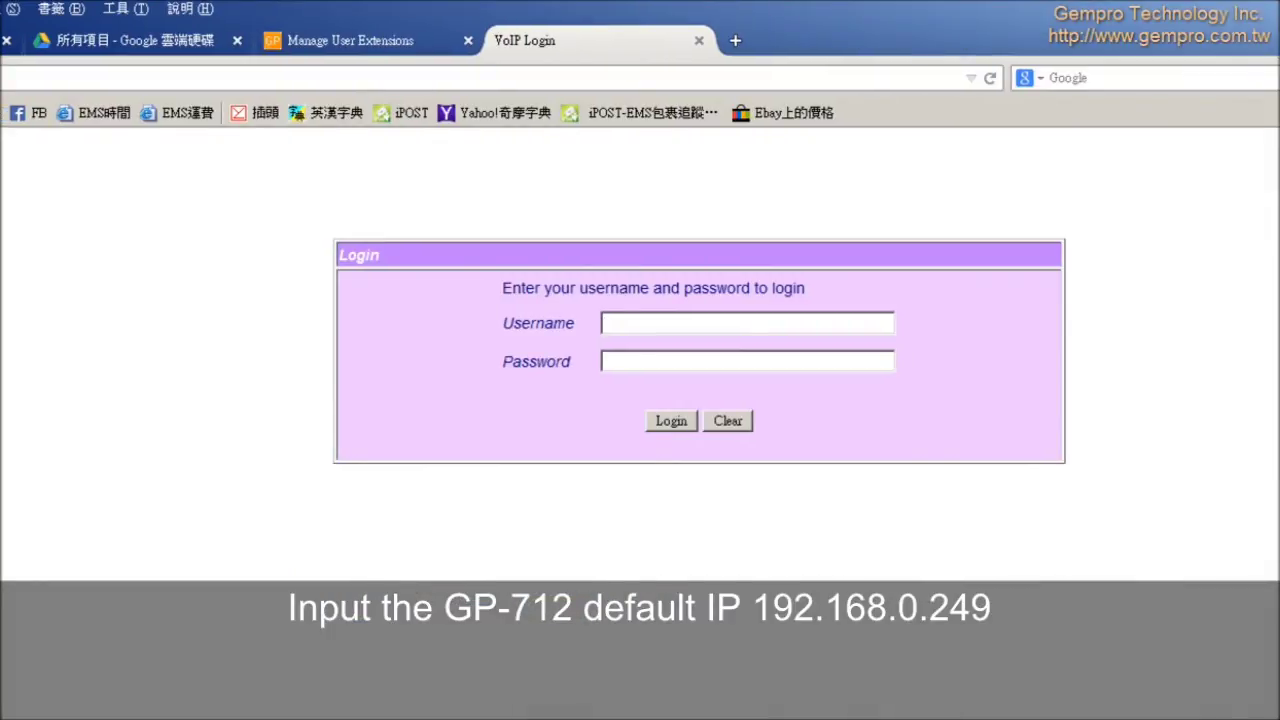
Step: Log in to the GP-712 gateway as admin with the administrator password
left_click(604, 323)
type("admin")
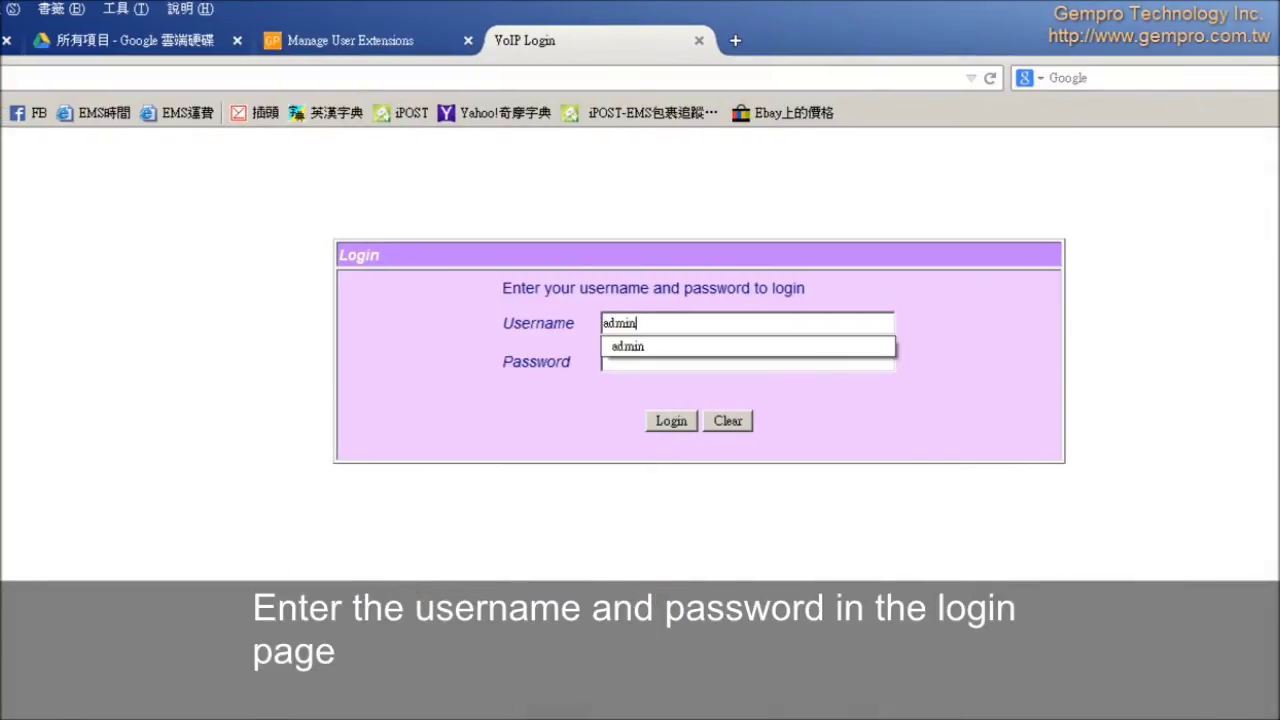
key("Tab")
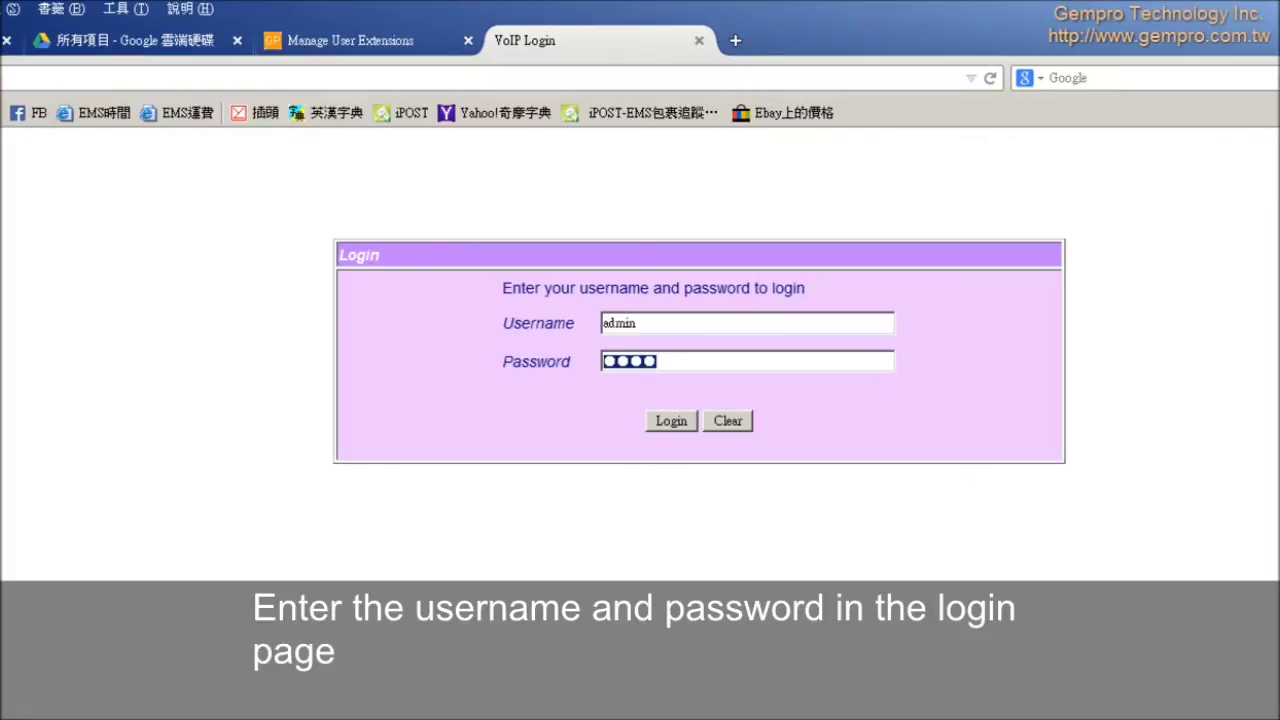
left_click(668, 421)
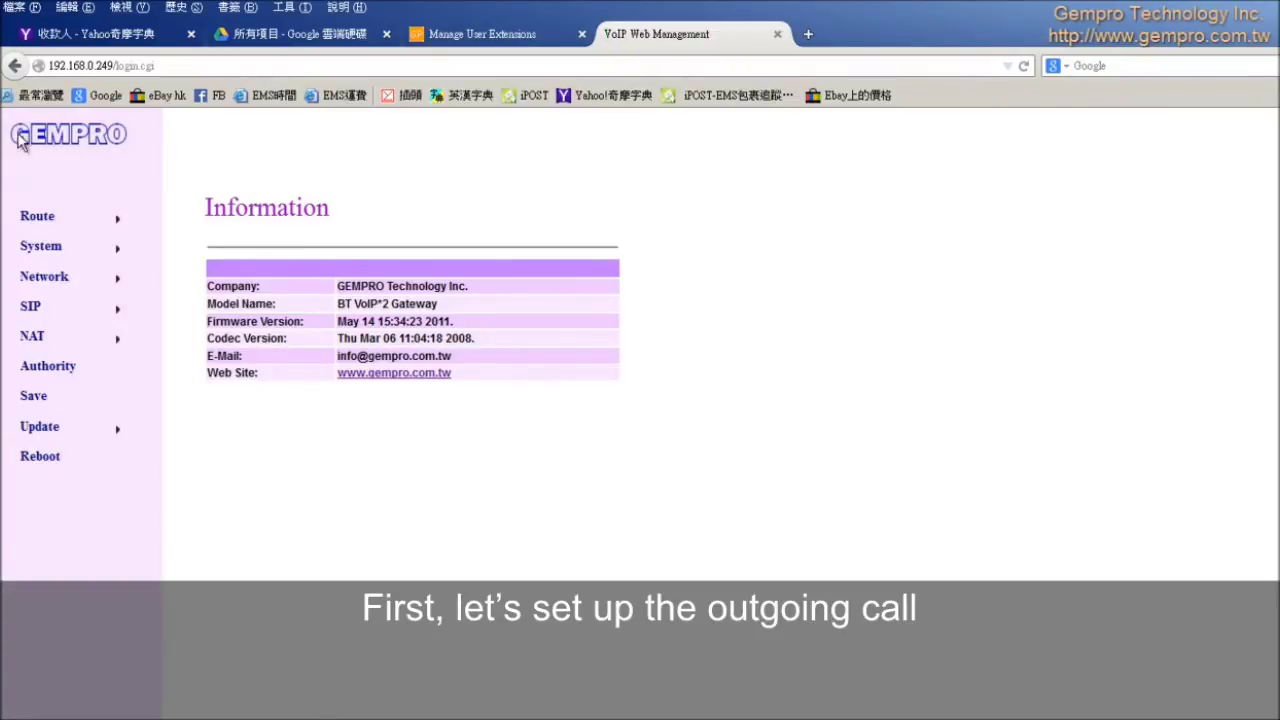
Step: Set Phone 1's downlink route to 1 Stage dialing
mouse_move(25, 228)
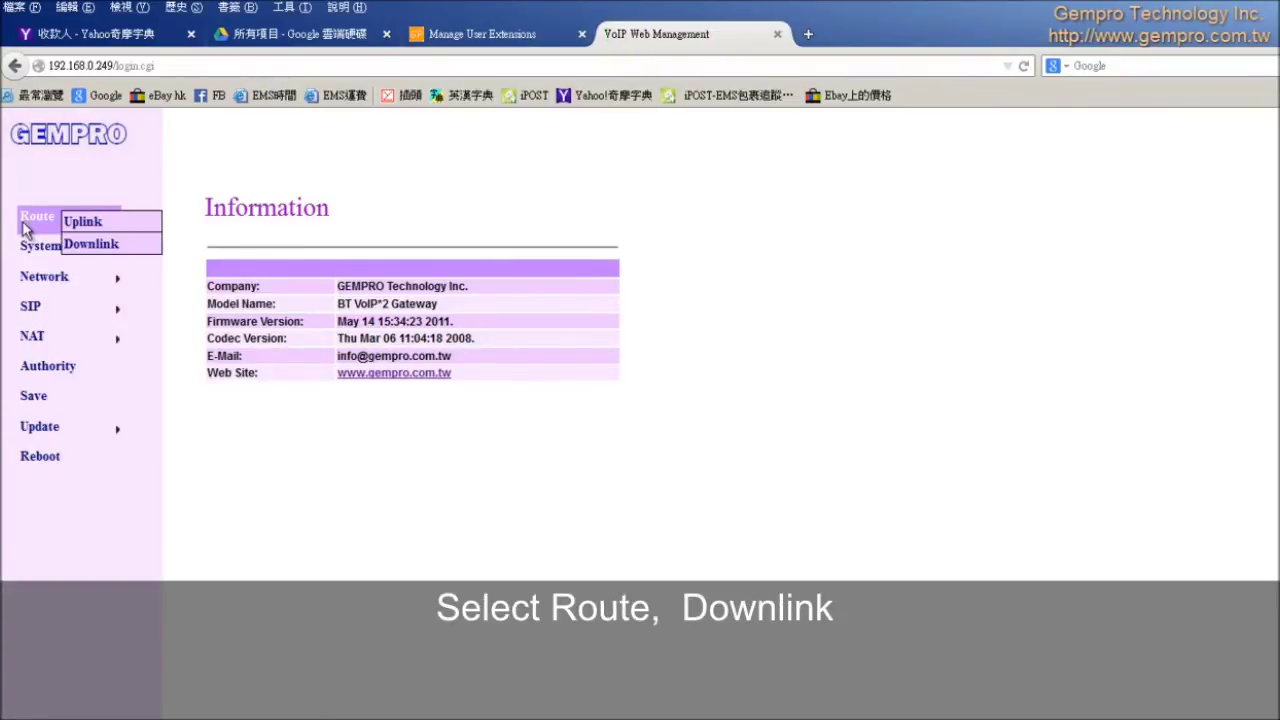
left_click(85, 248)
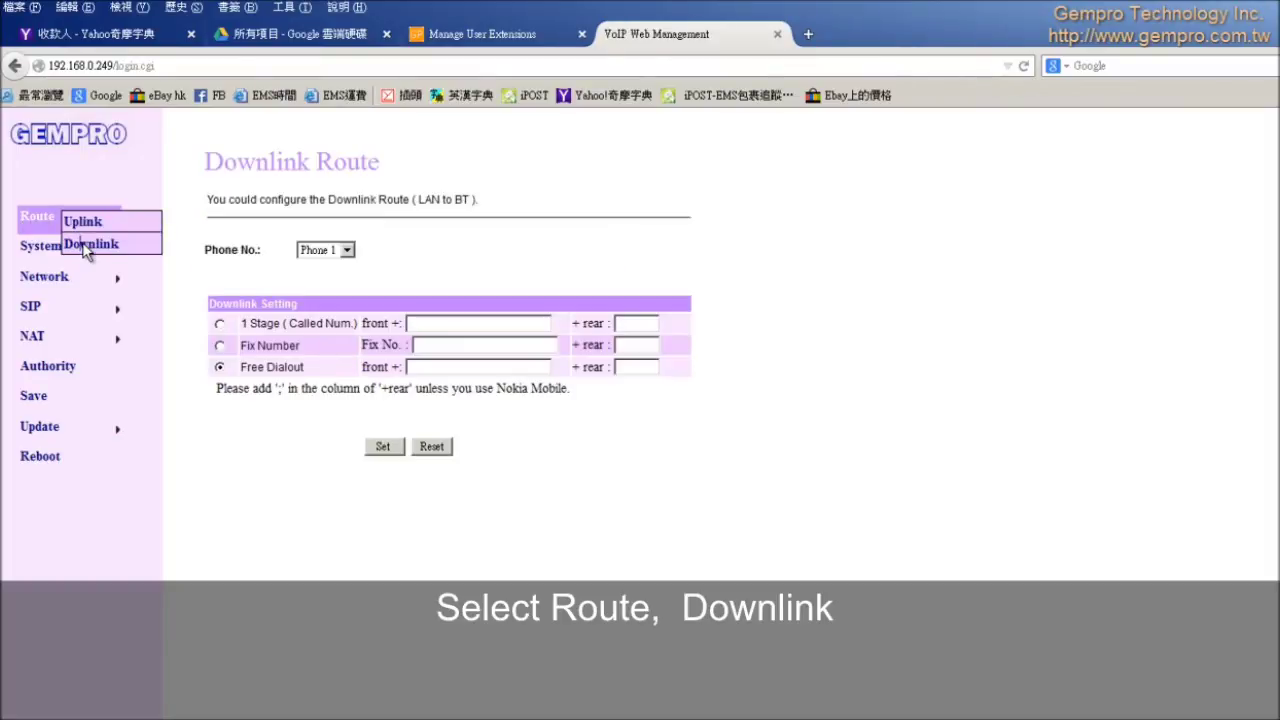
left_click(220, 325)
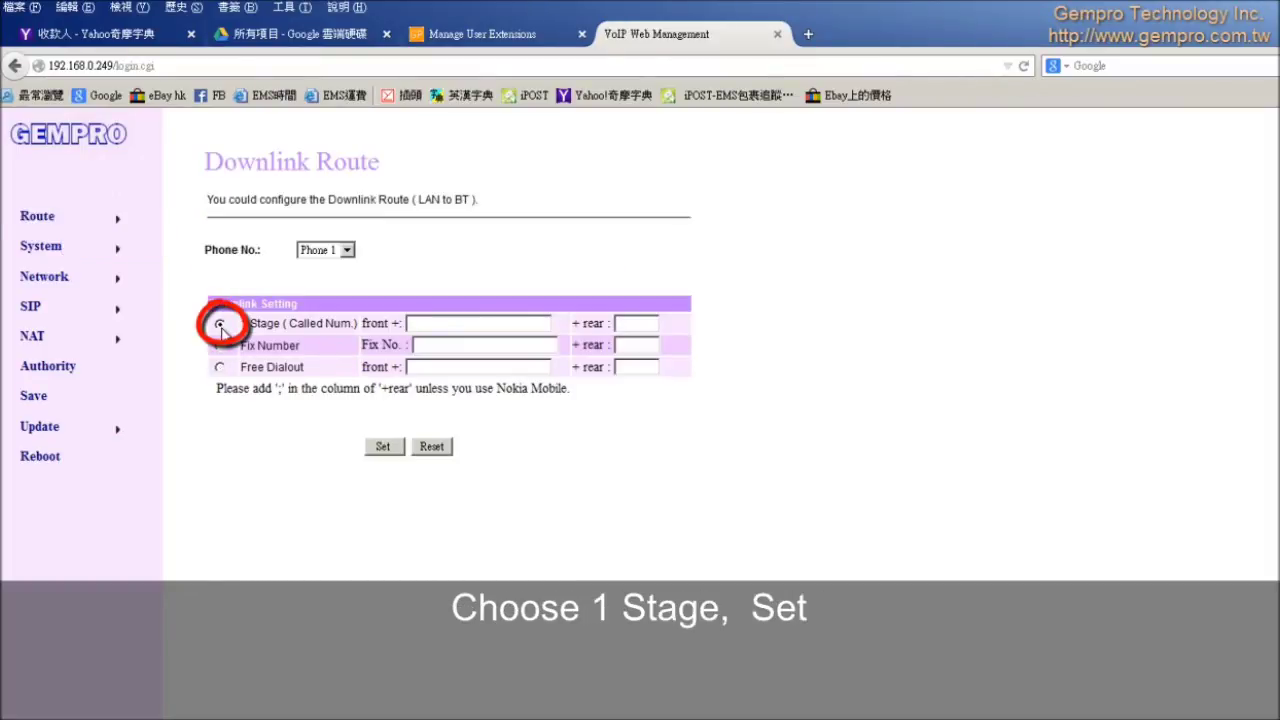
left_click(383, 448)
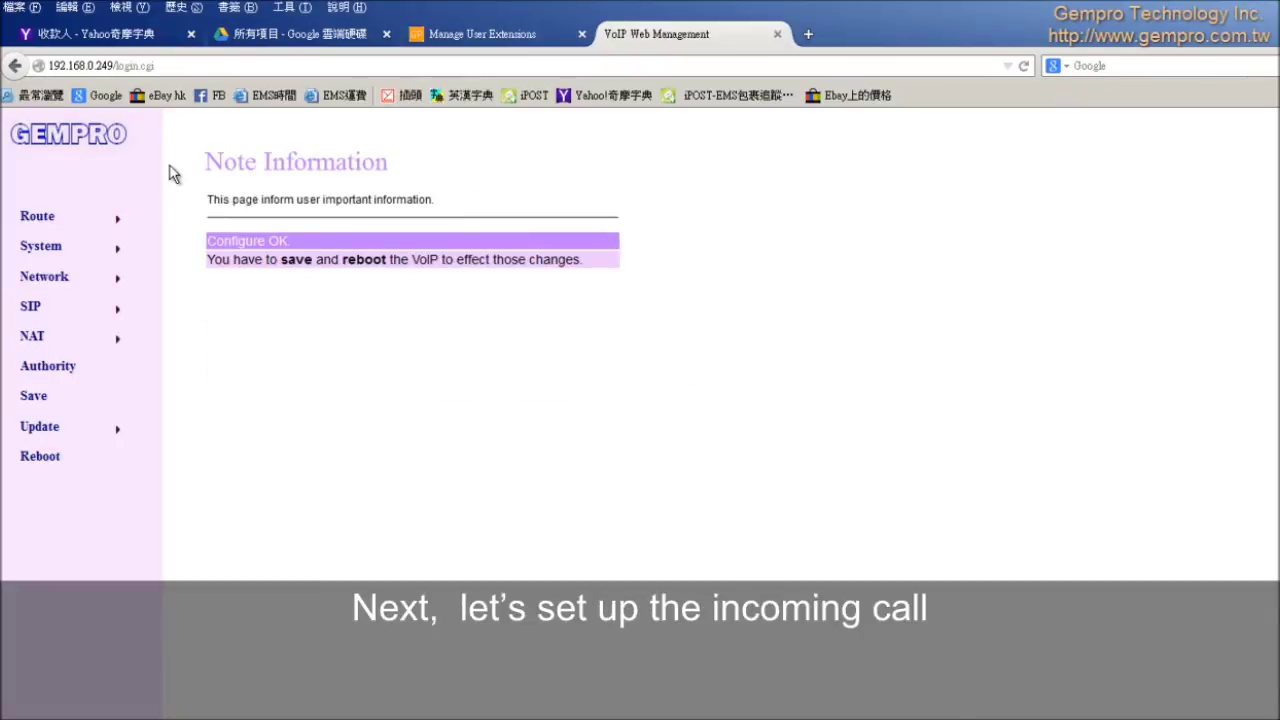
Step: Set Phone 1's uplink route to Fix Number 6001
mouse_move(80, 218)
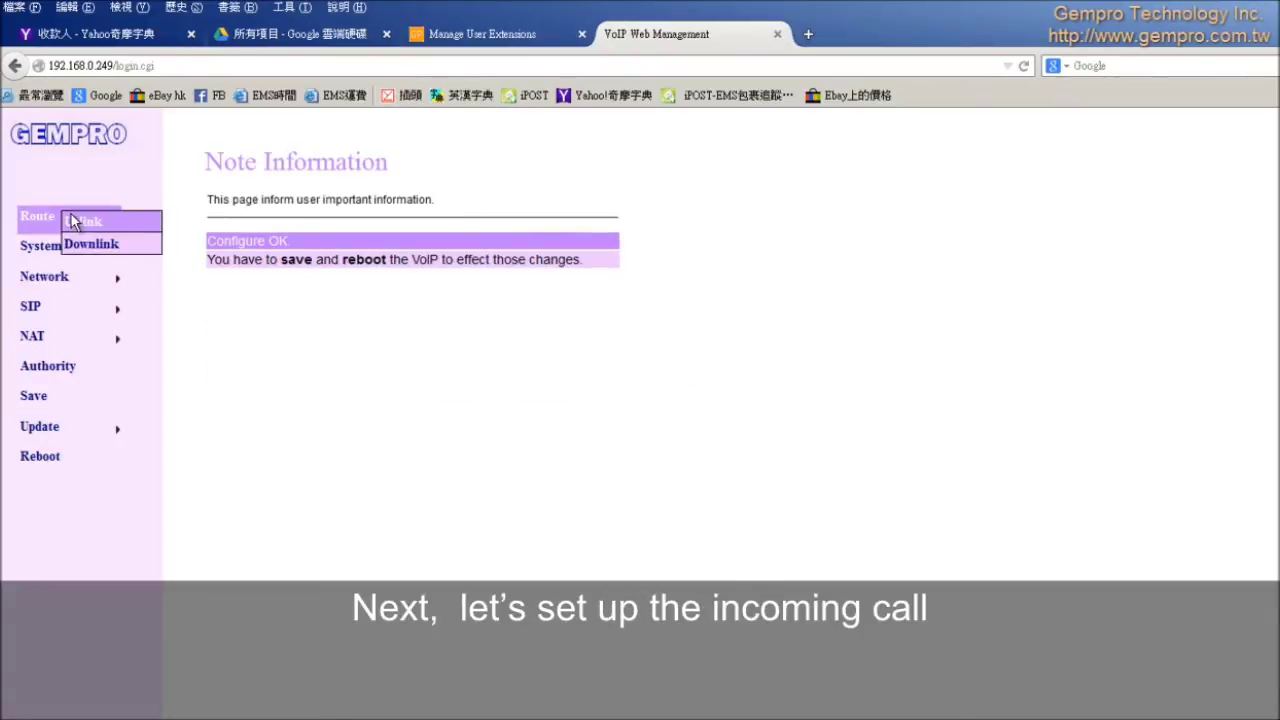
left_click(87, 224)
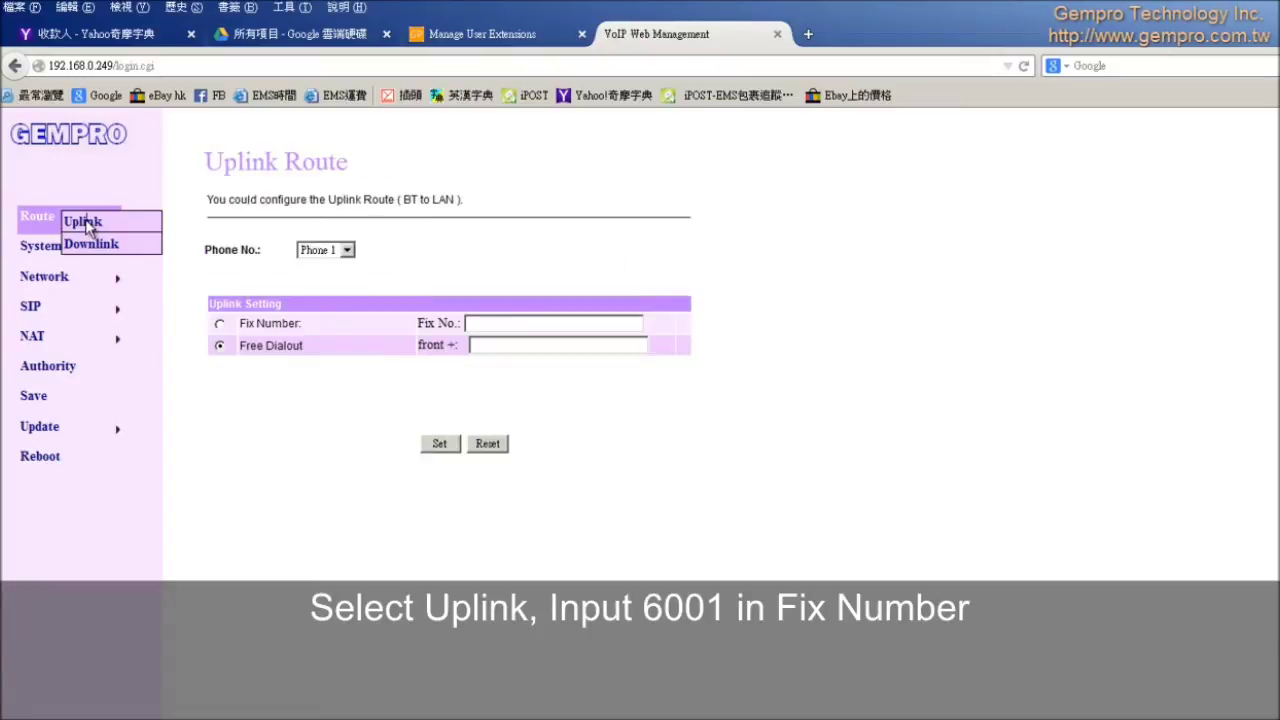
left_click(219, 325)
left_click(519, 322)
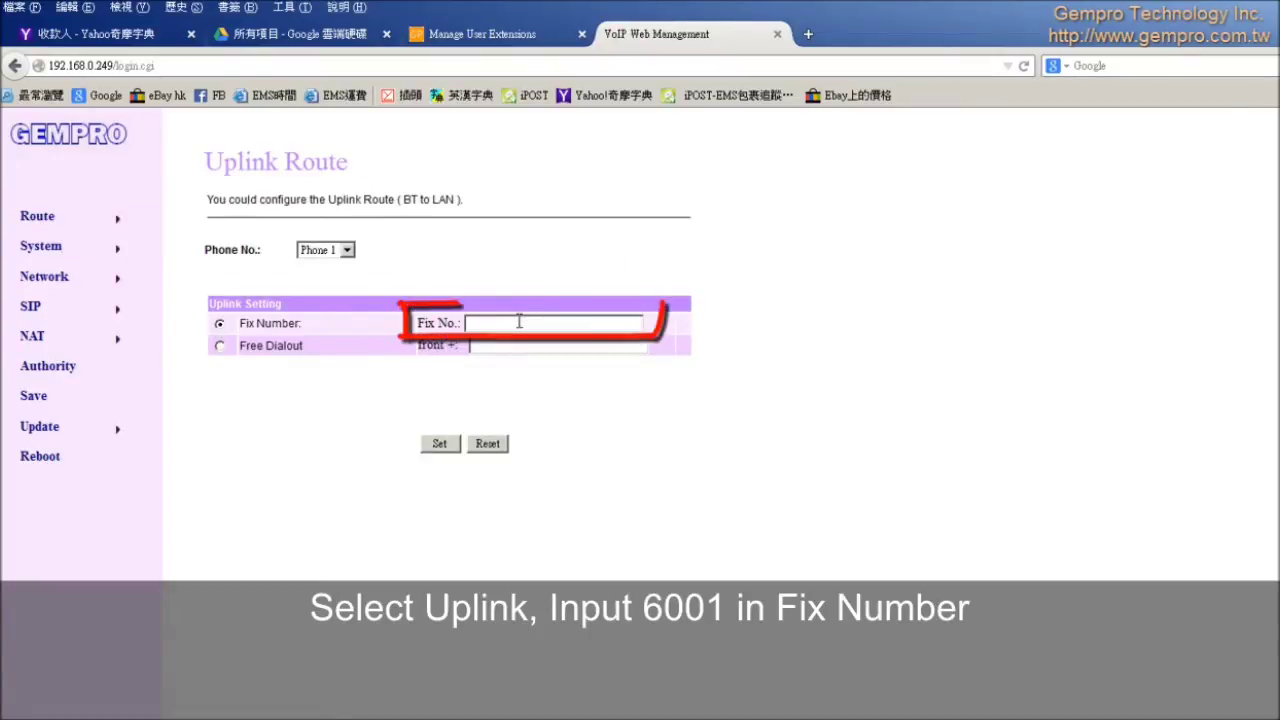
type("6001")
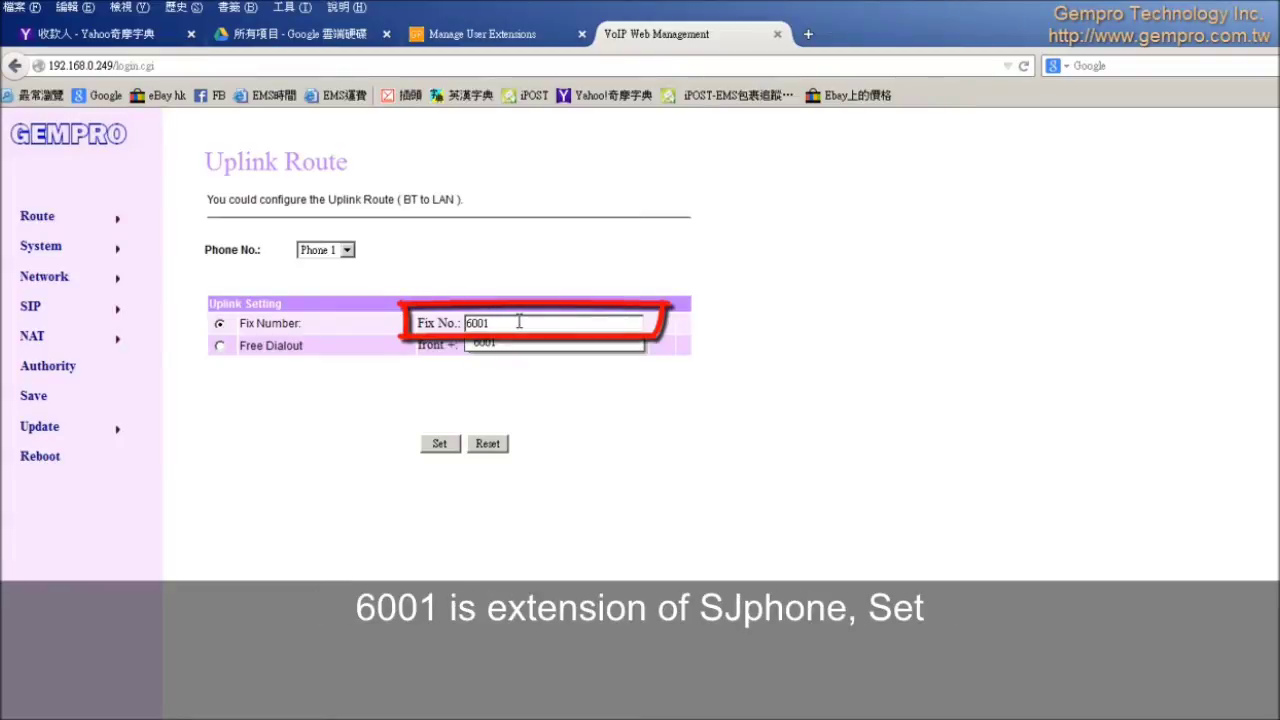
left_click(436, 446)
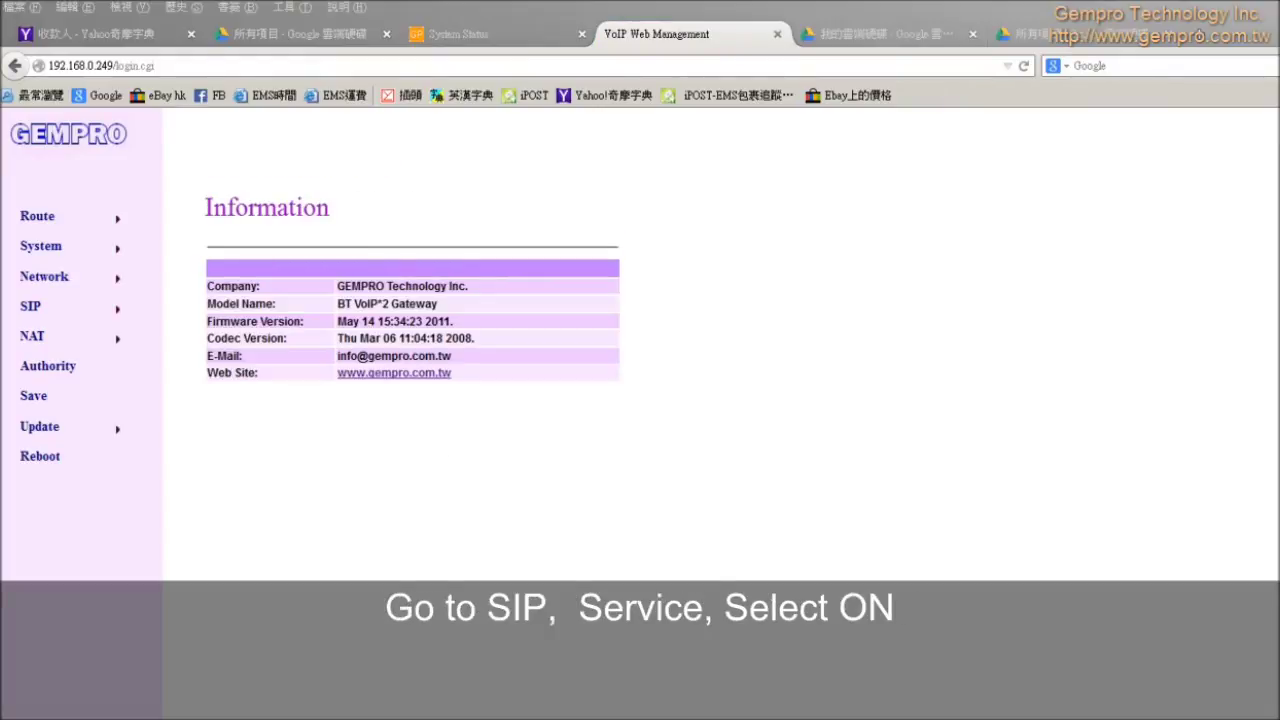
Step: Activate Phone 1's realm as 6002 (display, user and register name) with proxy 192.168.0.247, and submit
mouse_move(84, 317)
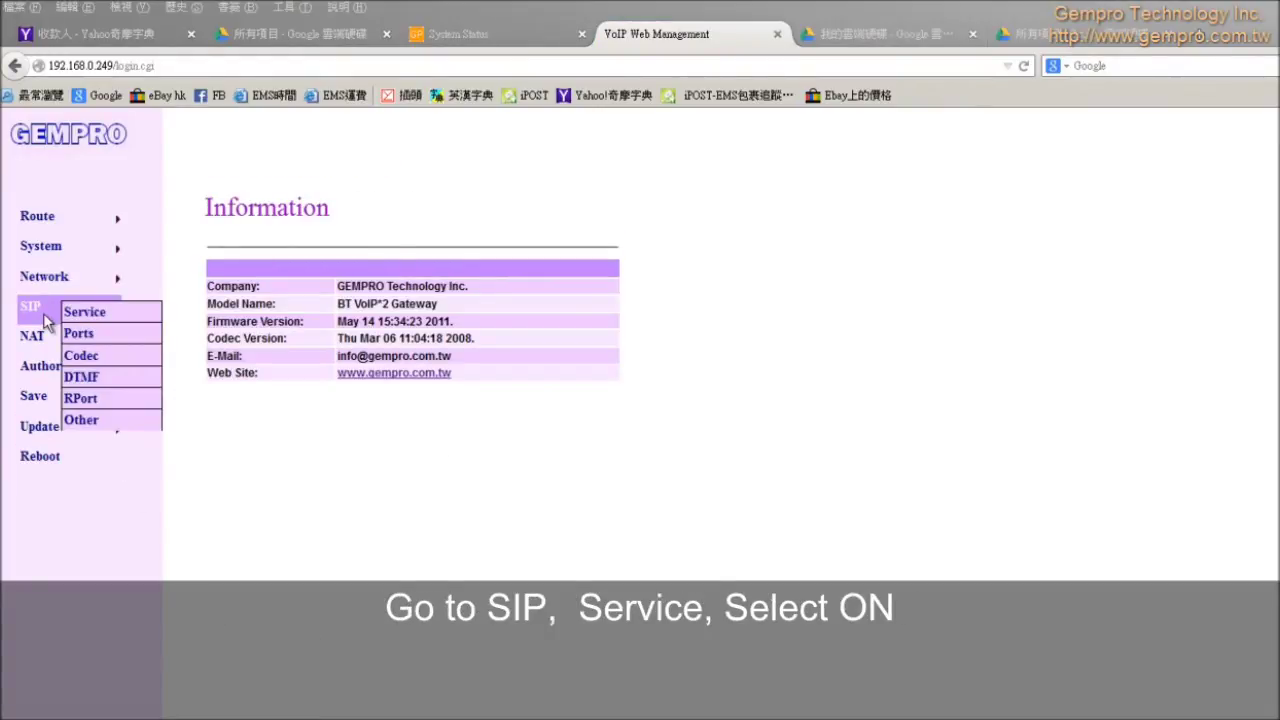
left_click(94, 311)
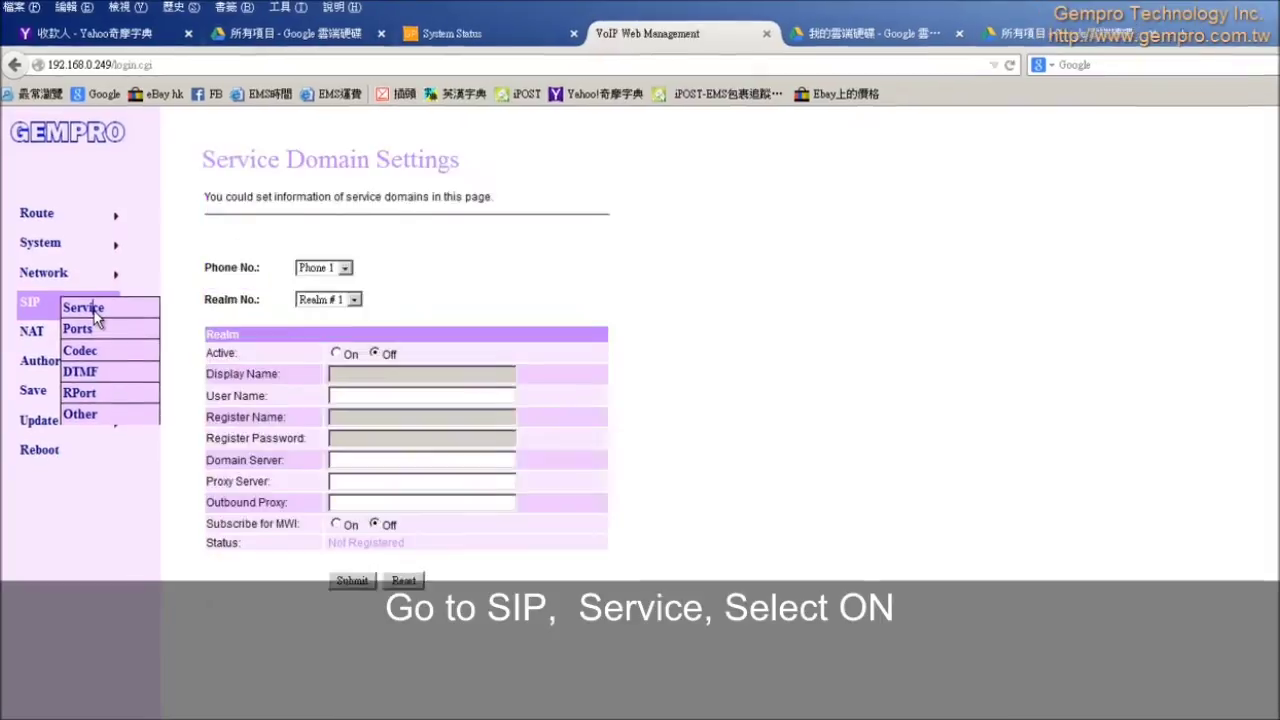
left_click(336, 353)
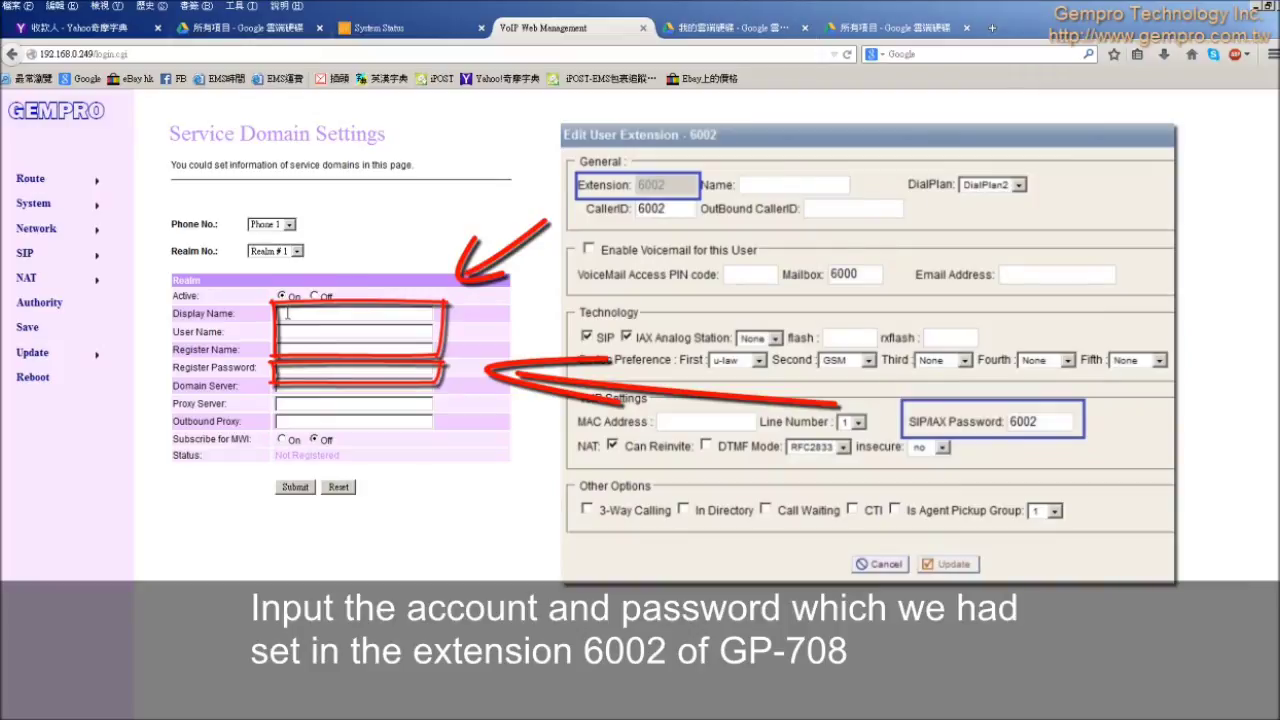
left_click(287, 313)
type("6002")
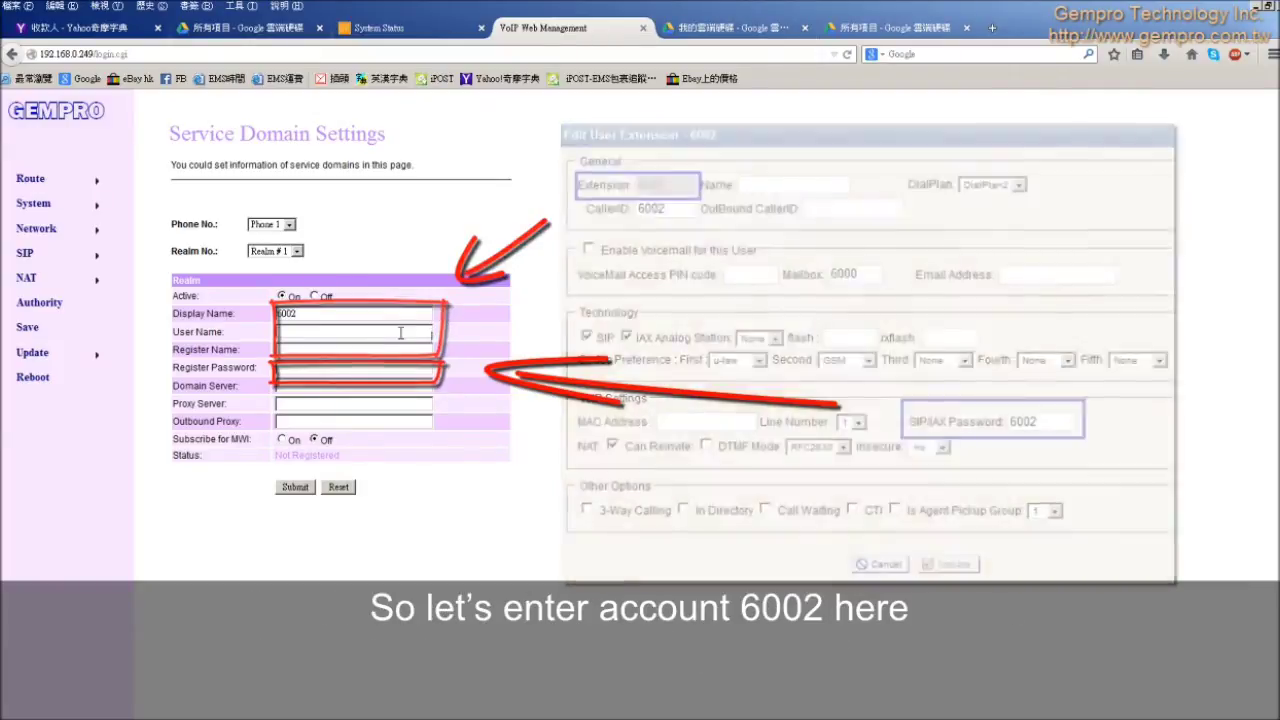
left_click(400, 332)
type("6002")
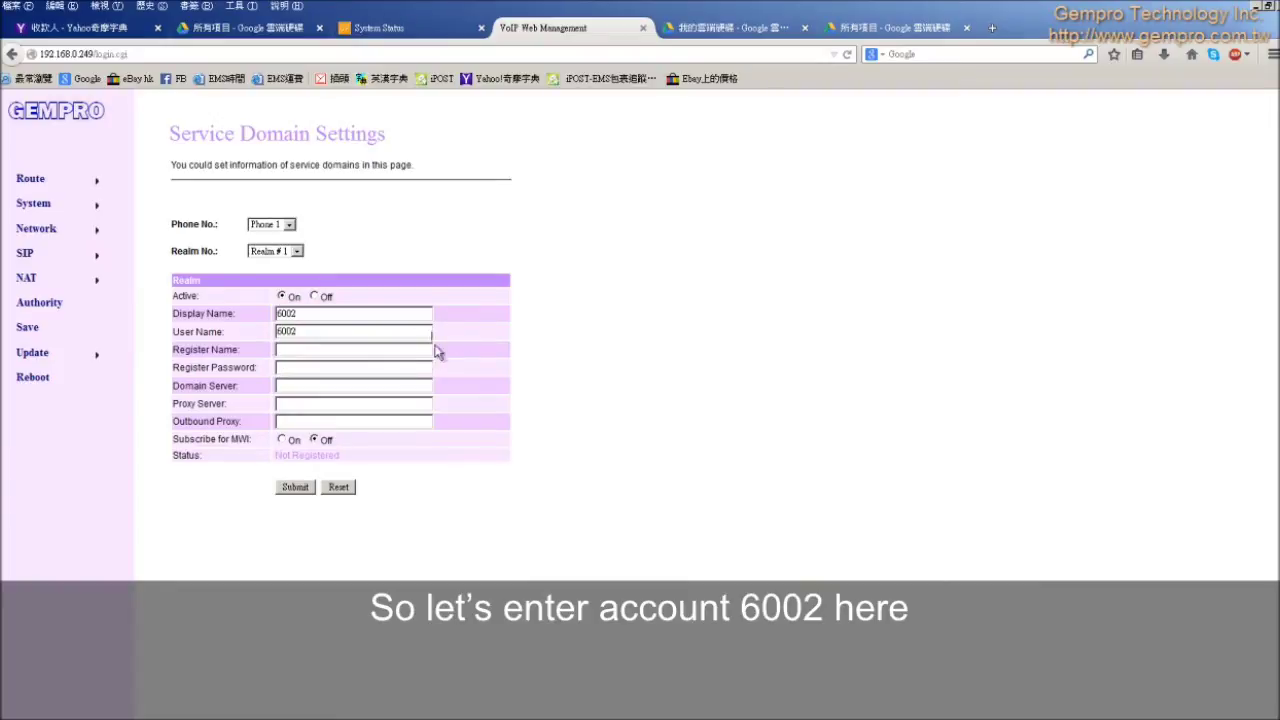
left_click(396, 354)
type("60026002")
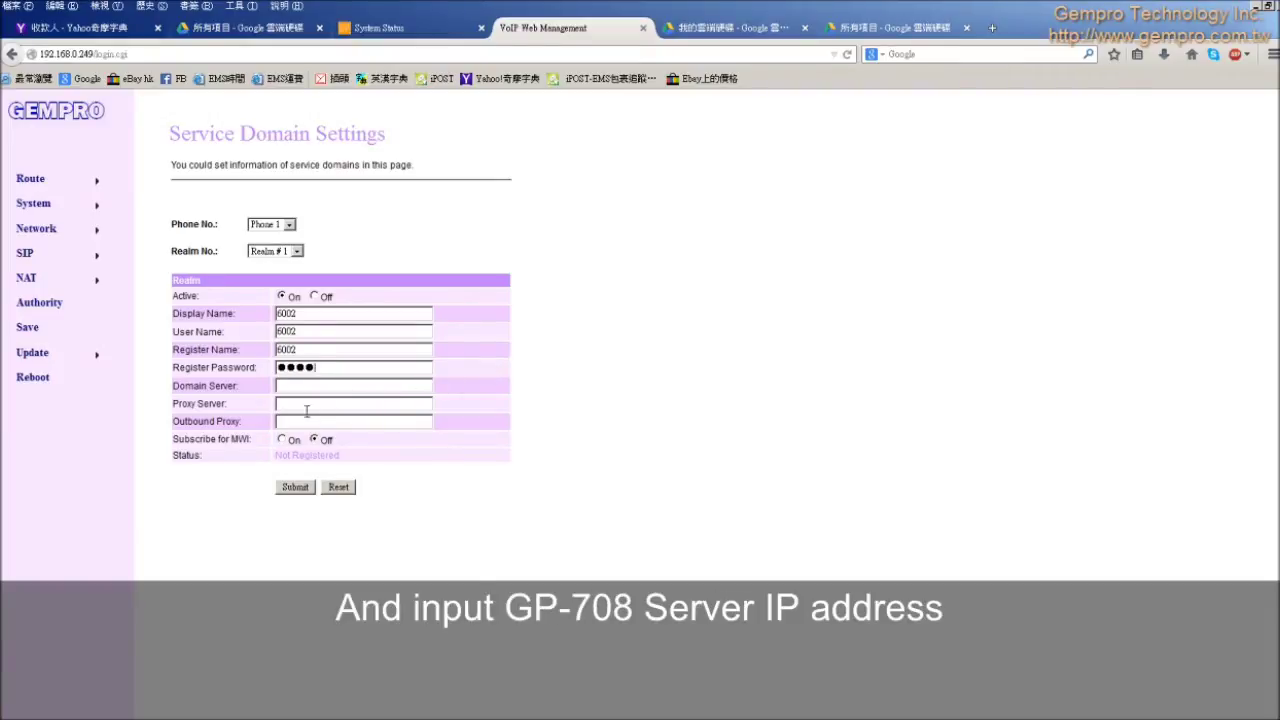
type("192")
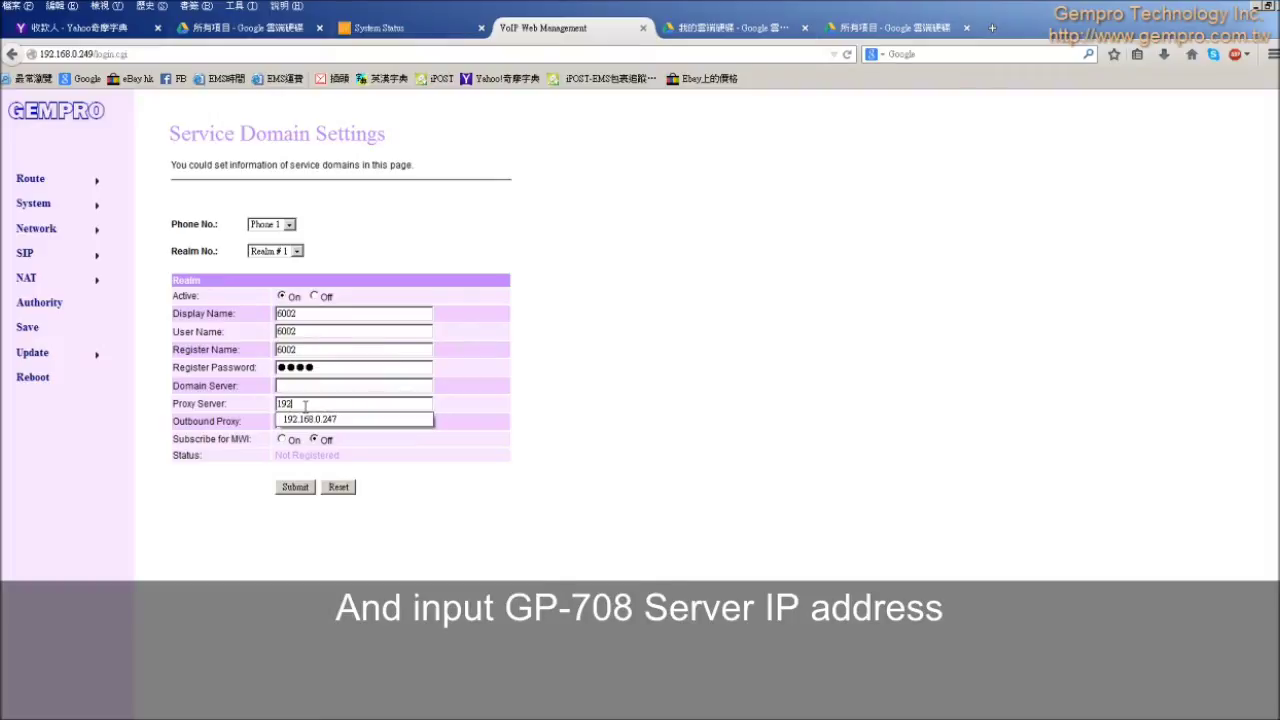
type(".168.0.2")
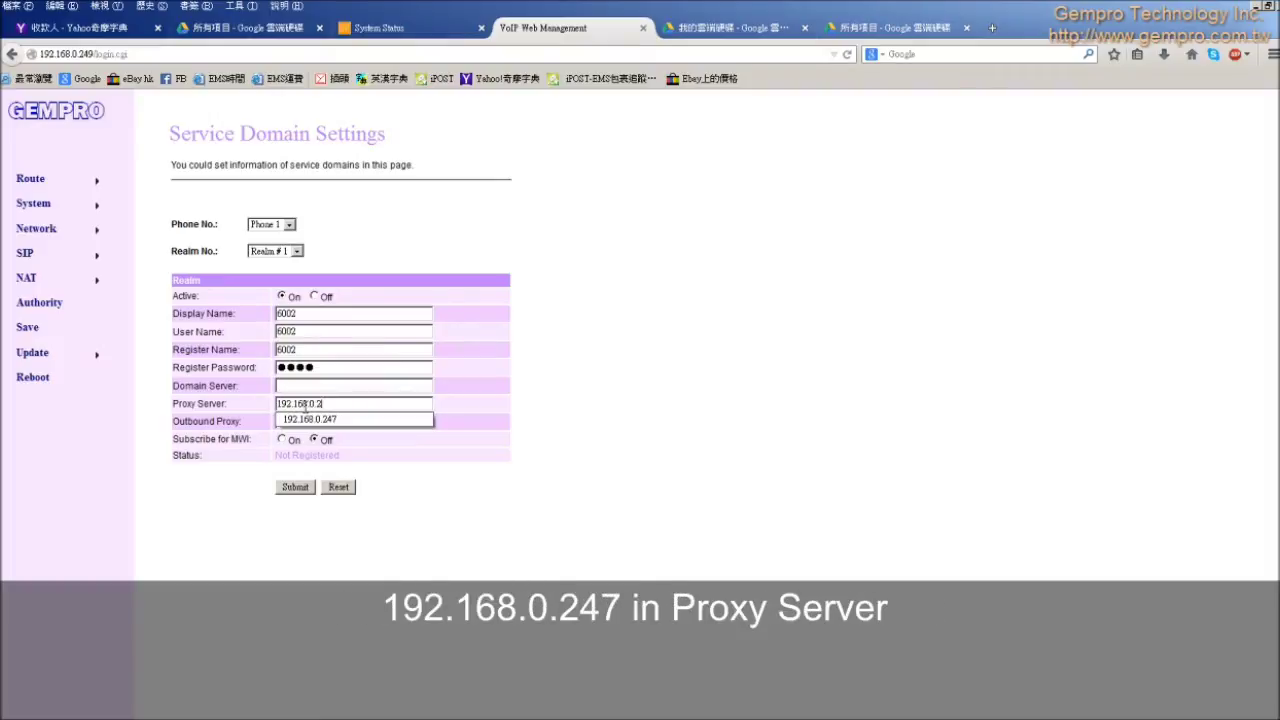
type("47")
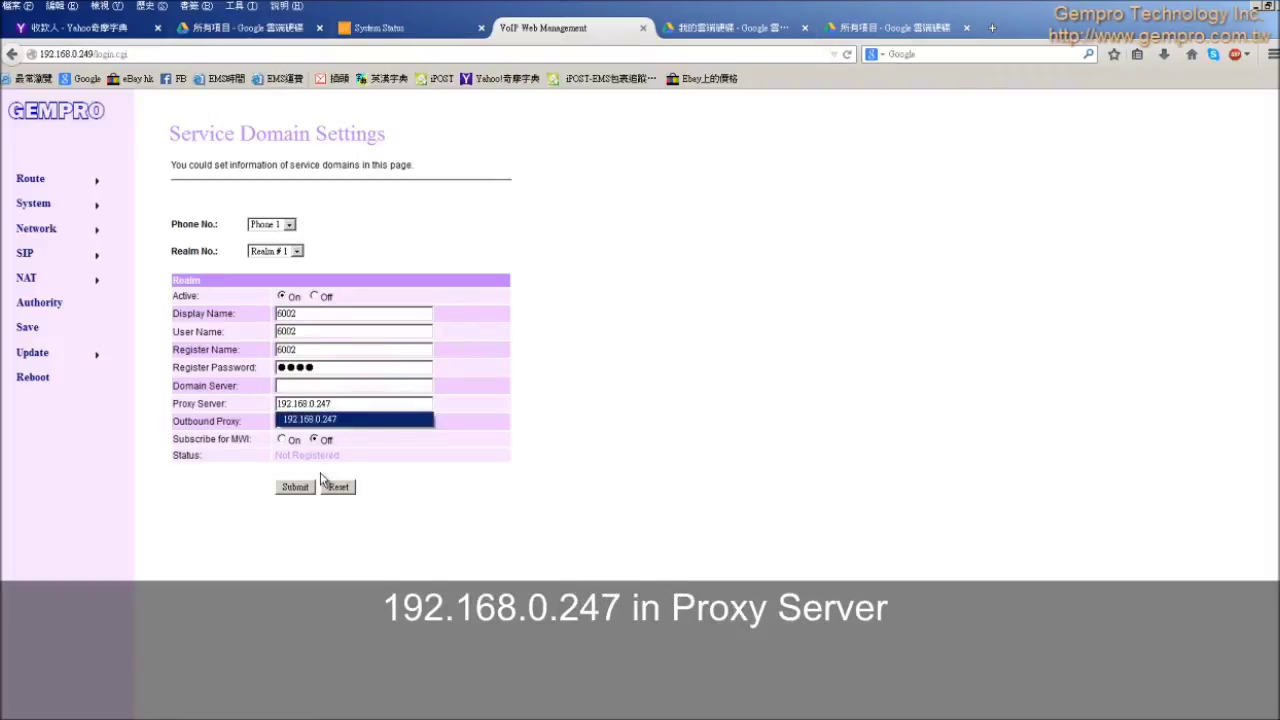
left_click(310, 488)
left_click(294, 489)
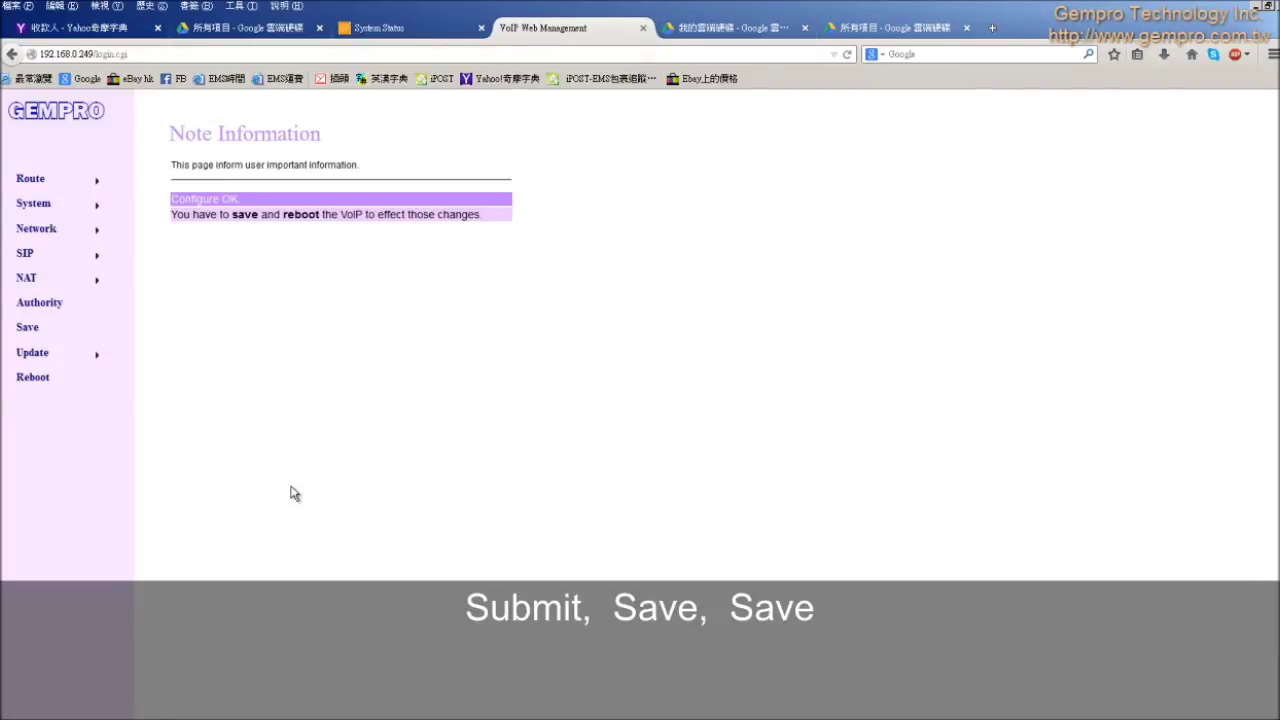
Step: Save the GP-712 configuration and reboot the gateway
left_click(44, 333)
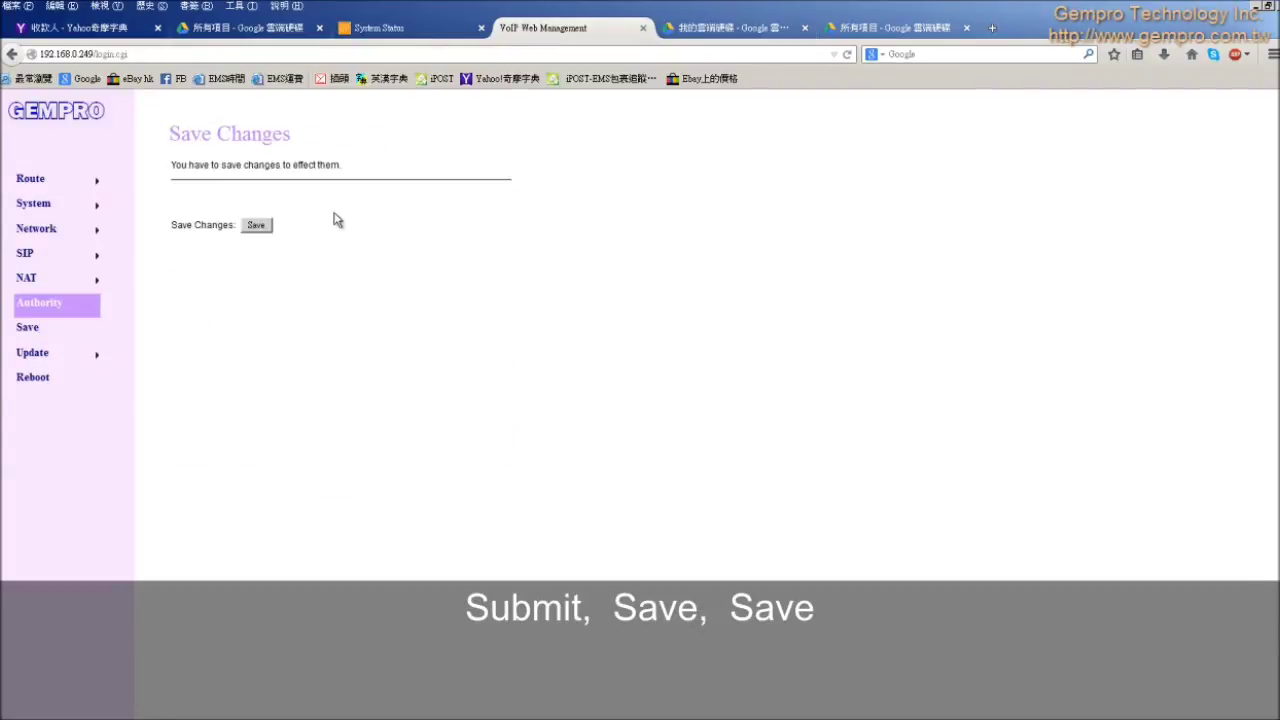
left_click(254, 228)
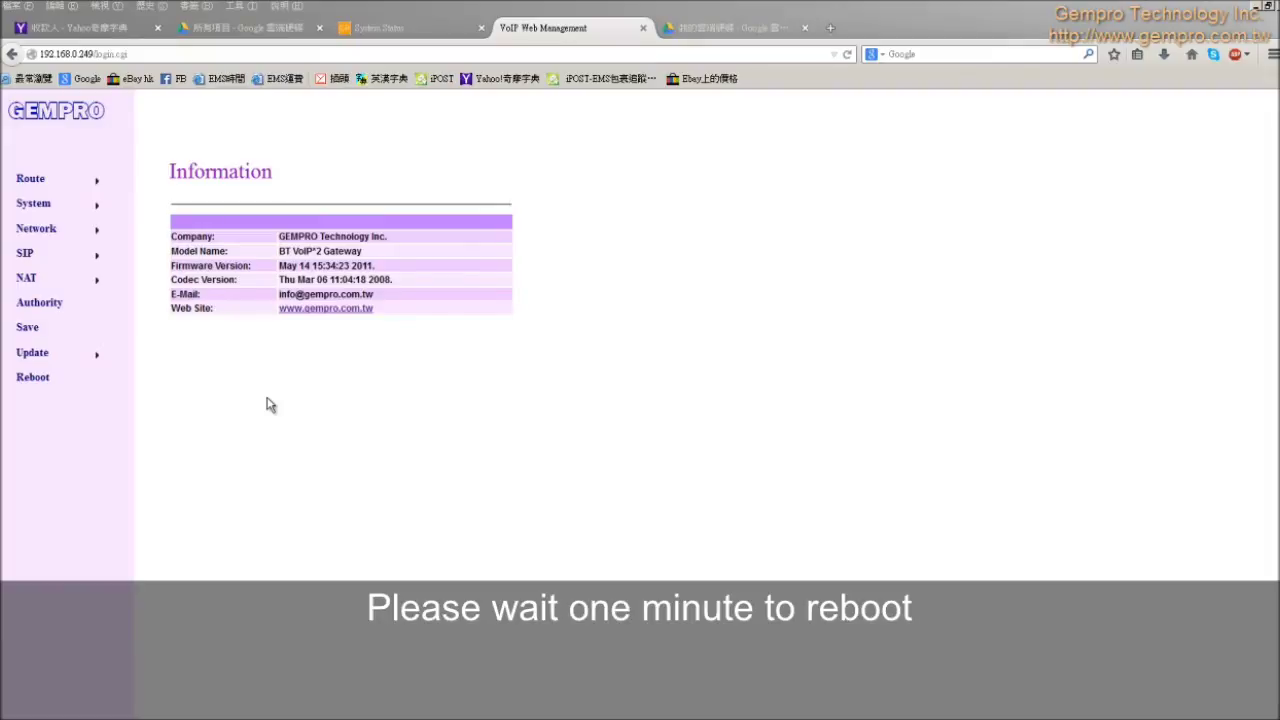
mouse_move(99, 262)
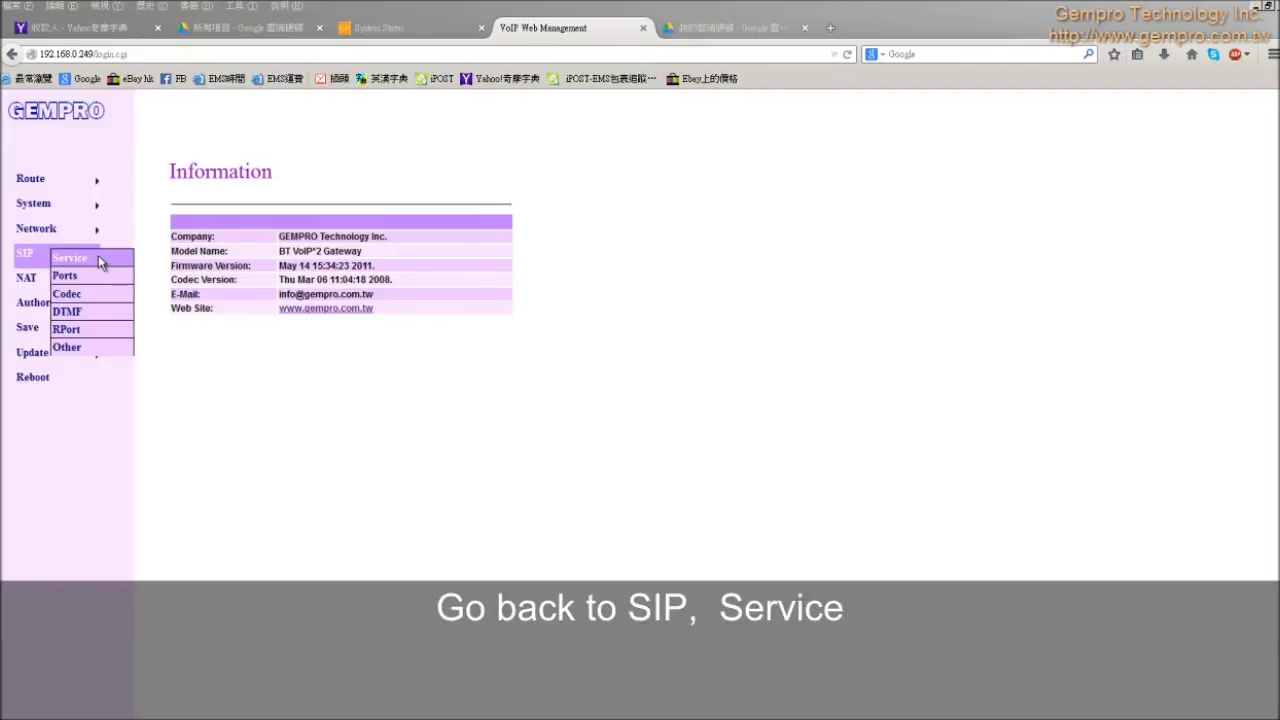
Step: Check that the SIP Service page reads Registered, then view the GP-708 System Status page
left_click(112, 259)
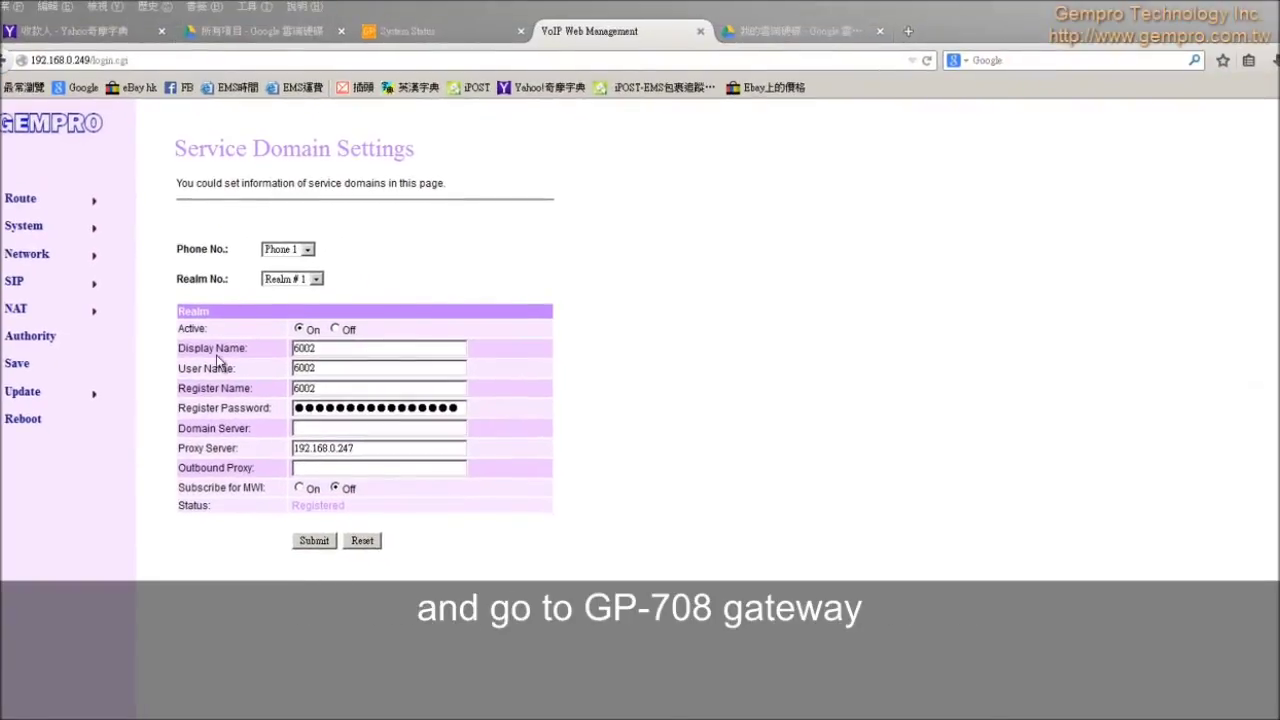
left_click(396, 33)
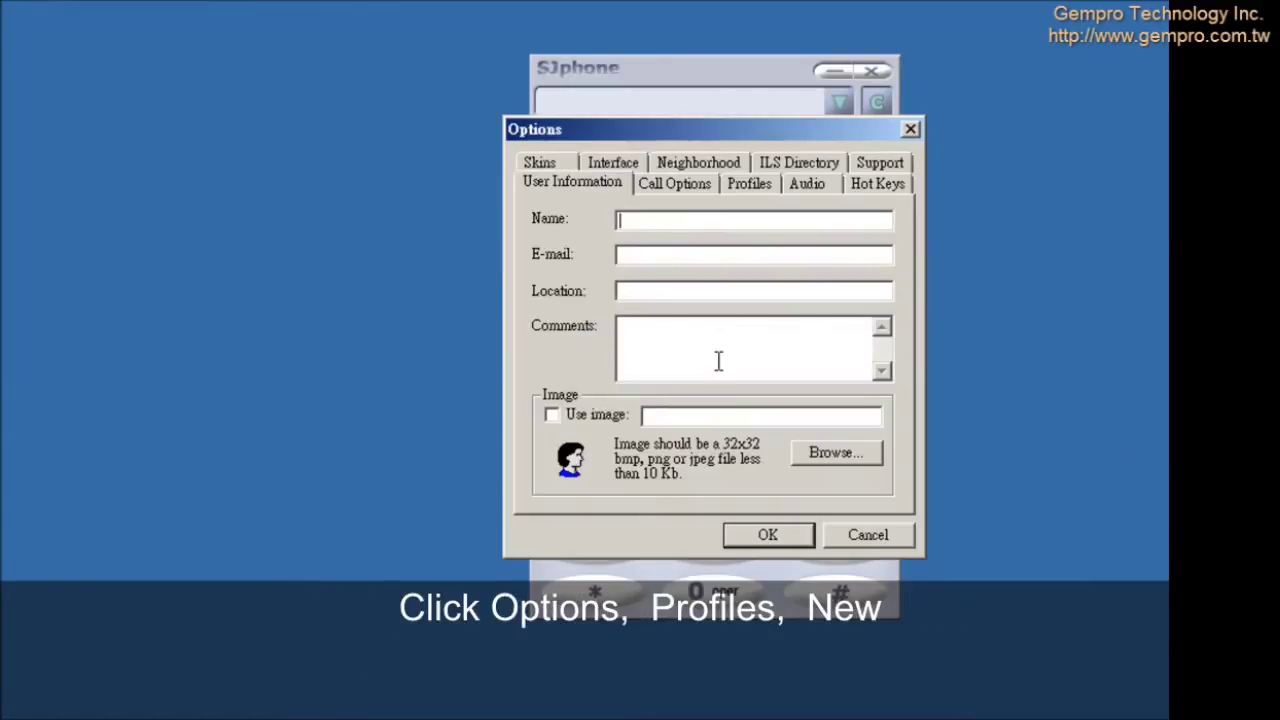
Step: Create a new SJphone profile named GP-708
left_click(766, 186)
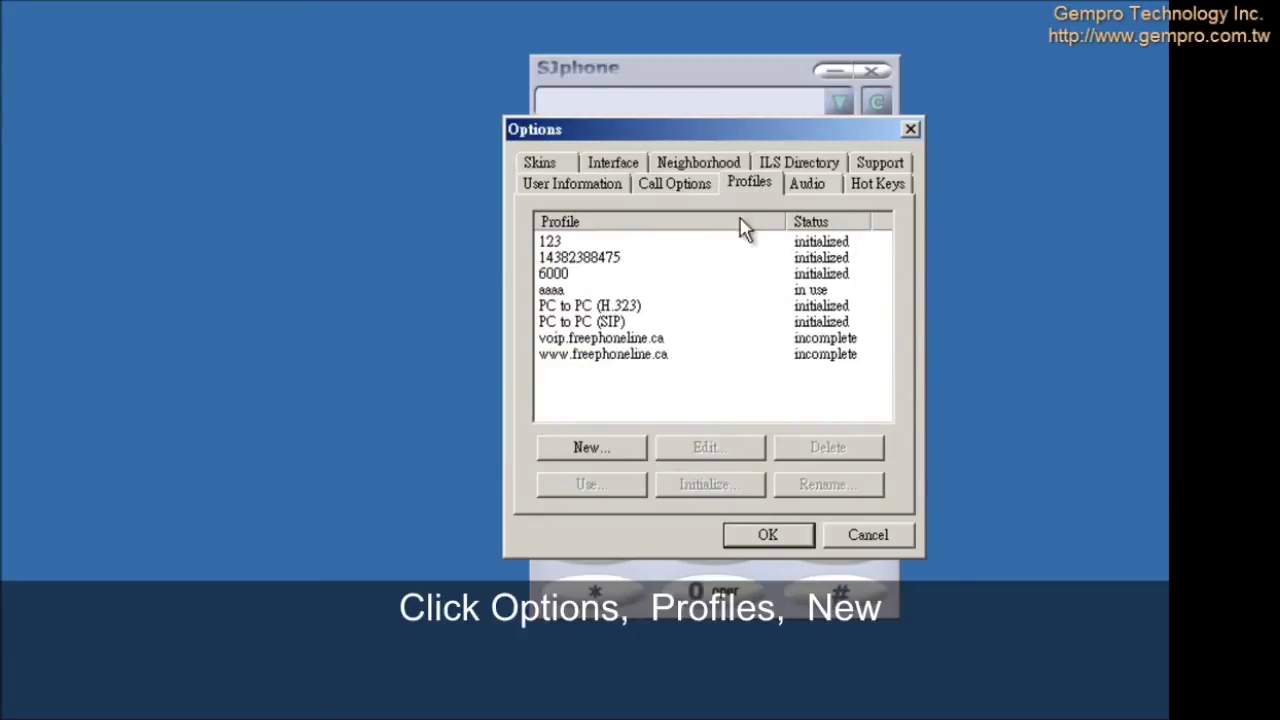
left_click(592, 448)
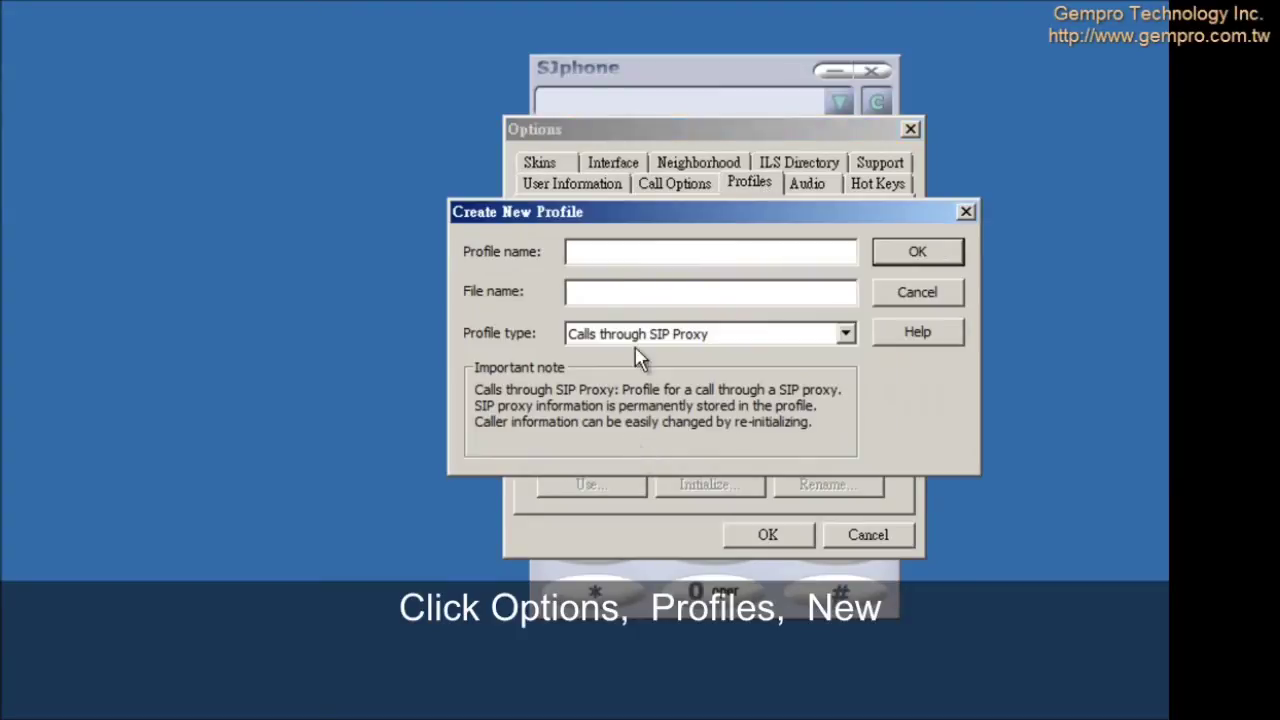
type("GP-708")
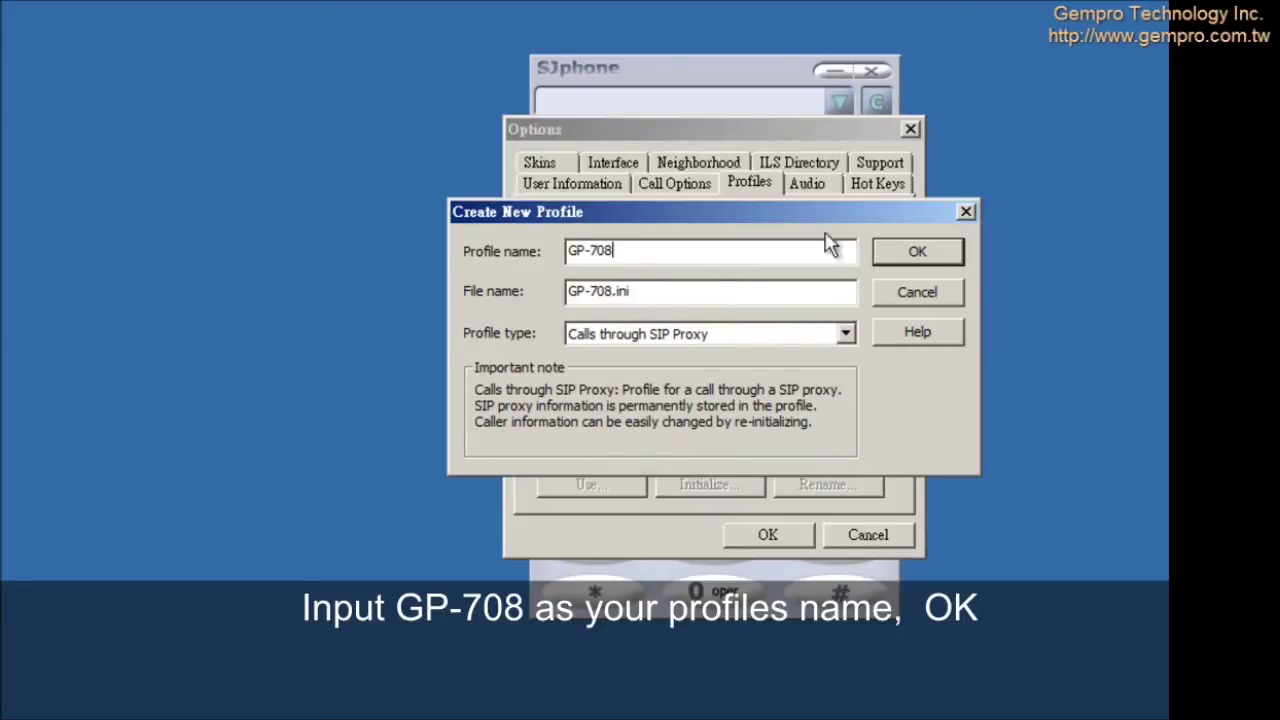
left_click(917, 252)
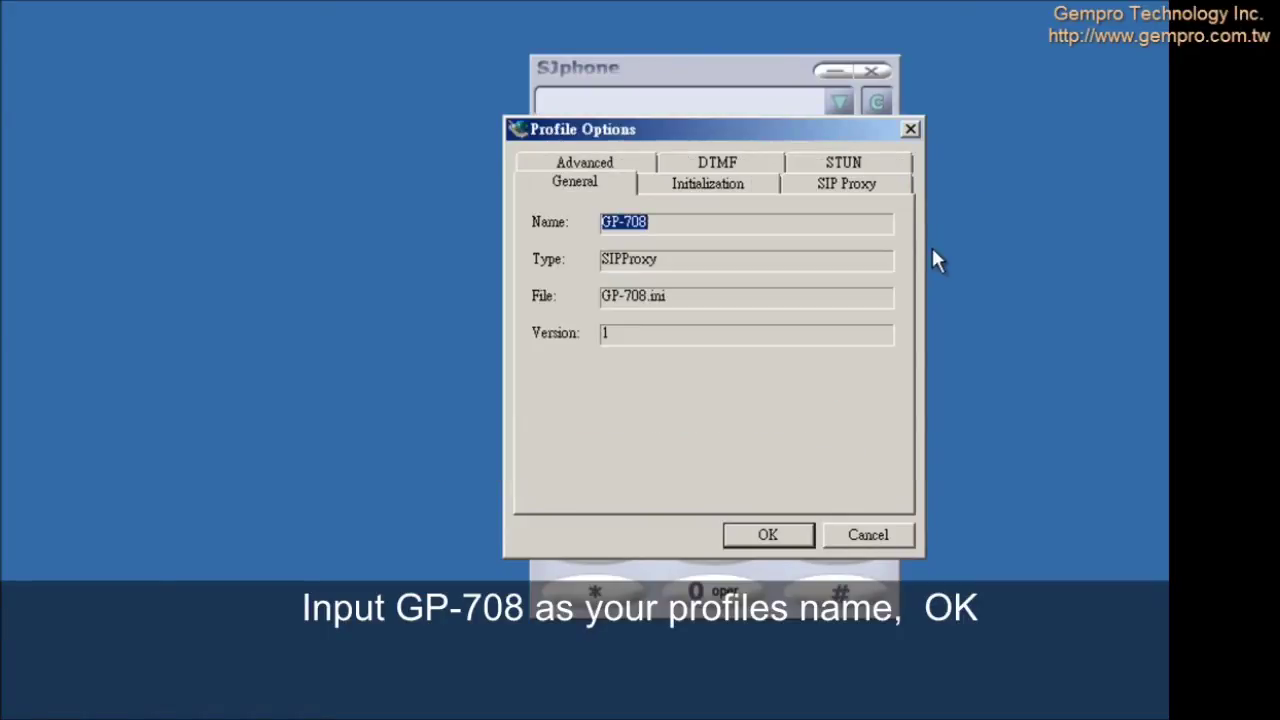
Step: Set the GP-708 profile's proxy domain to 192.168.0.247 with strict outbound proxy off
left_click(859, 188)
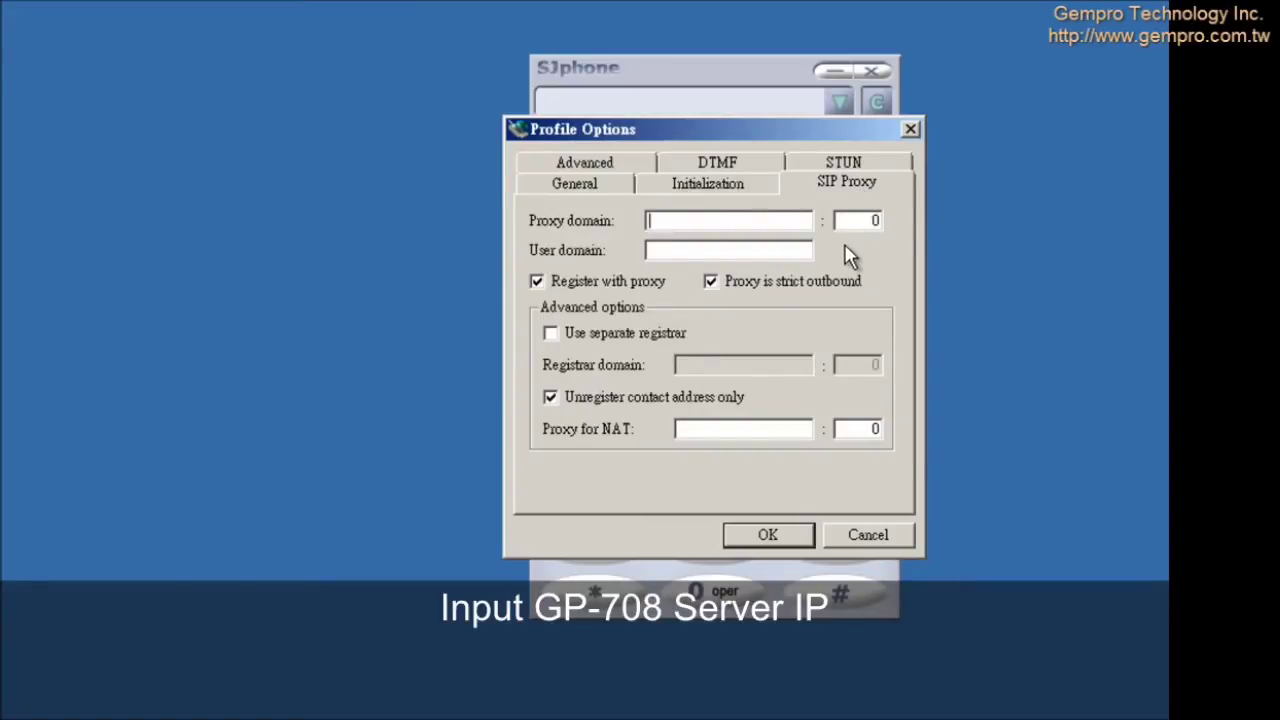
type("192.16")
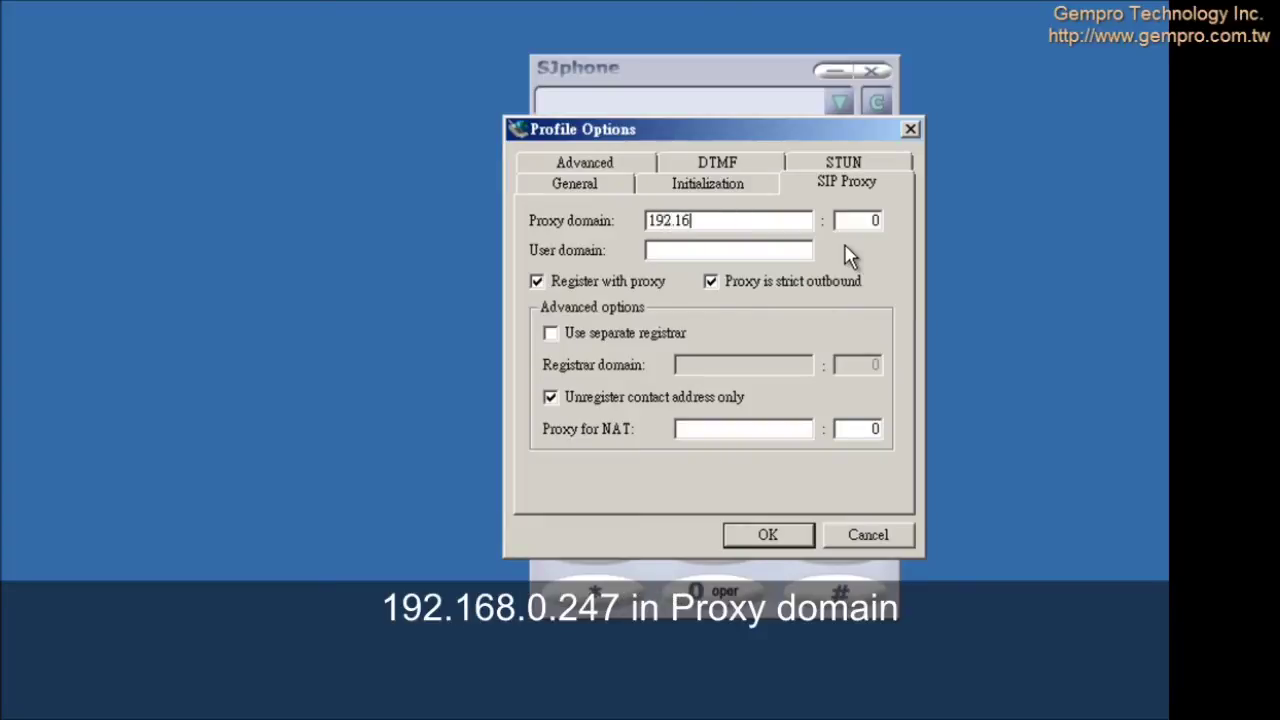
type("8.0.247")
left_click(710, 283)
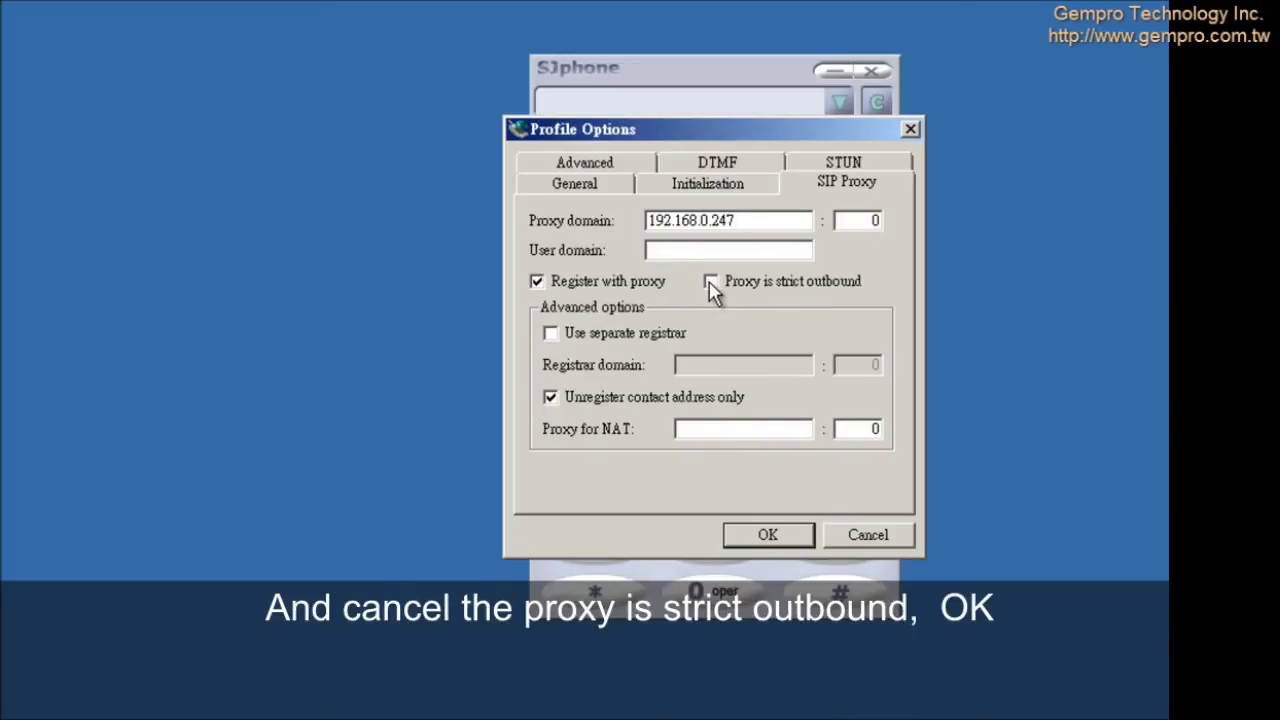
left_click(770, 536)
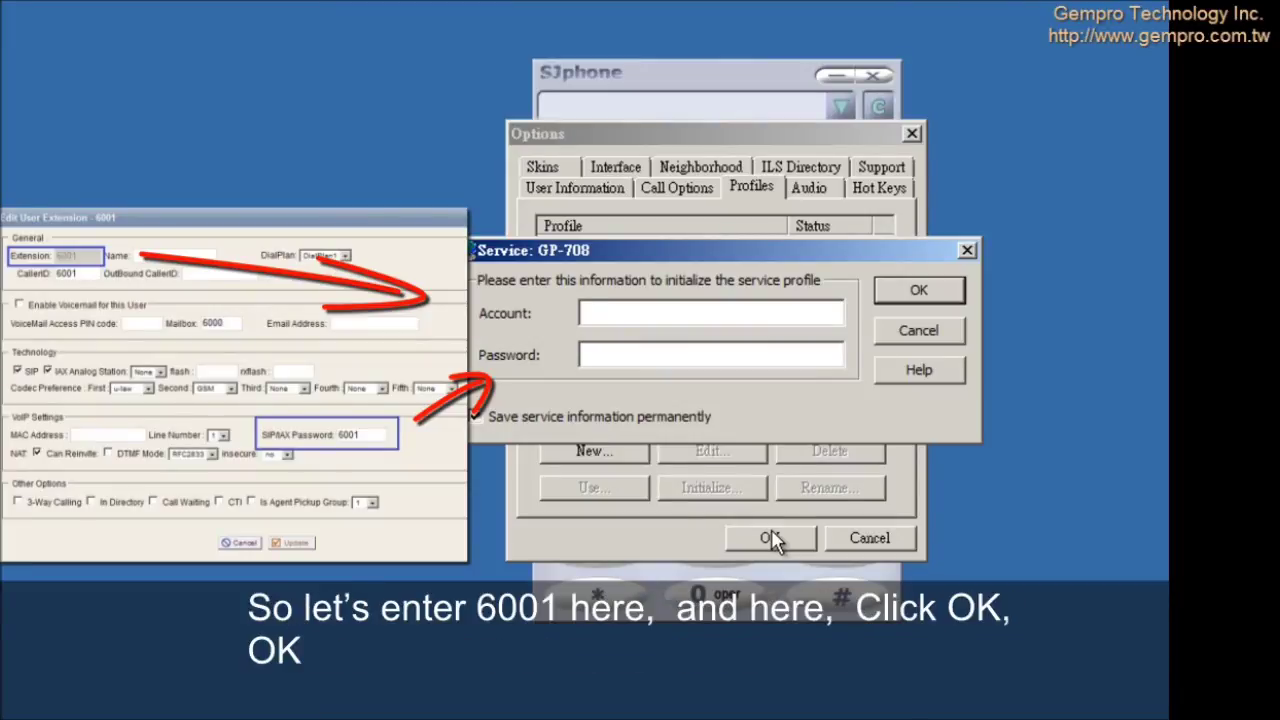
Step: Enter account 6001 and its password for GP-708, then close Options to apply the profile
type("6001")
left_click(670, 356)
type("6001")
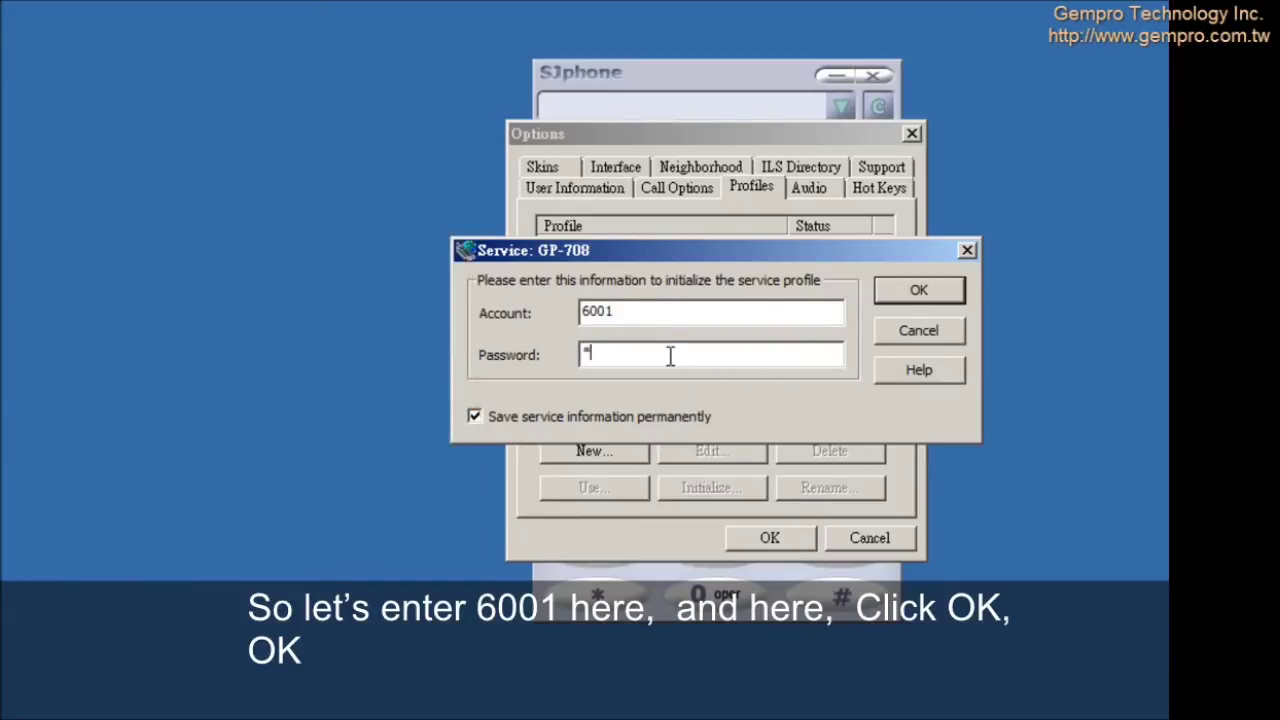
left_click(927, 290)
left_click(781, 540)
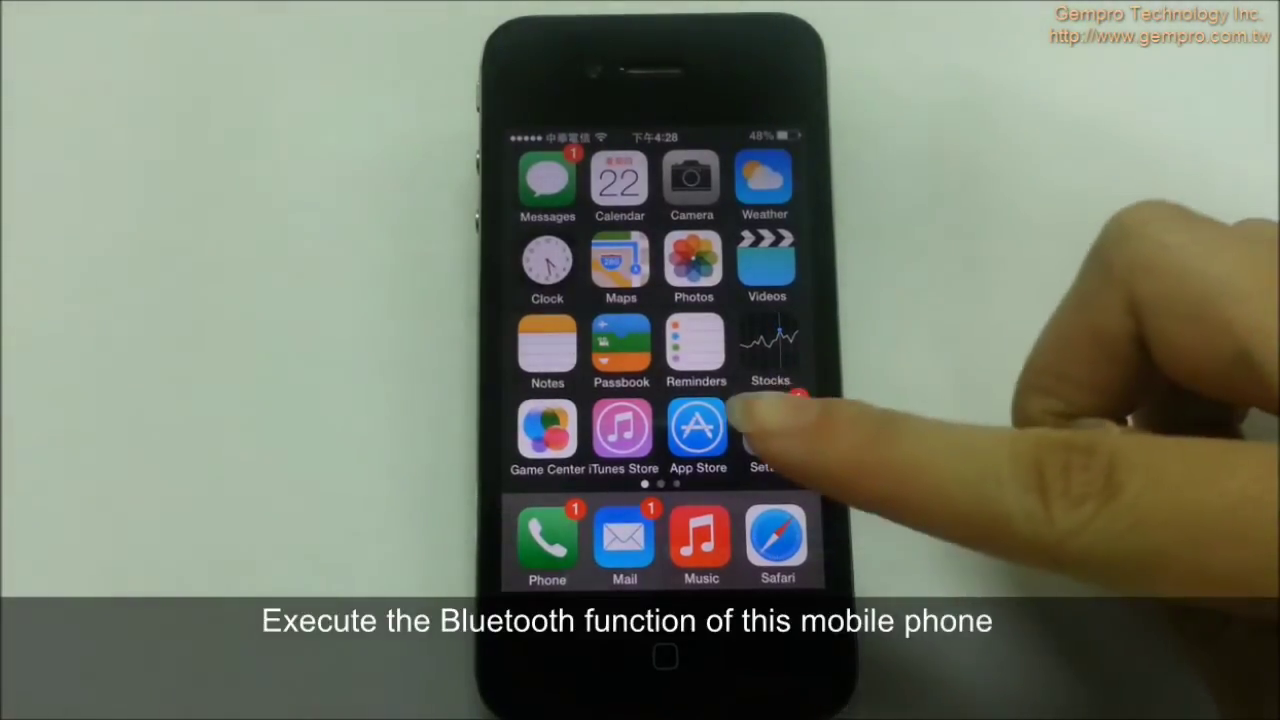
Step: Switch on Bluetooth in iPhone Settings and pair with GP-712-1 by entering its pairing PIN
left_click(768, 432)
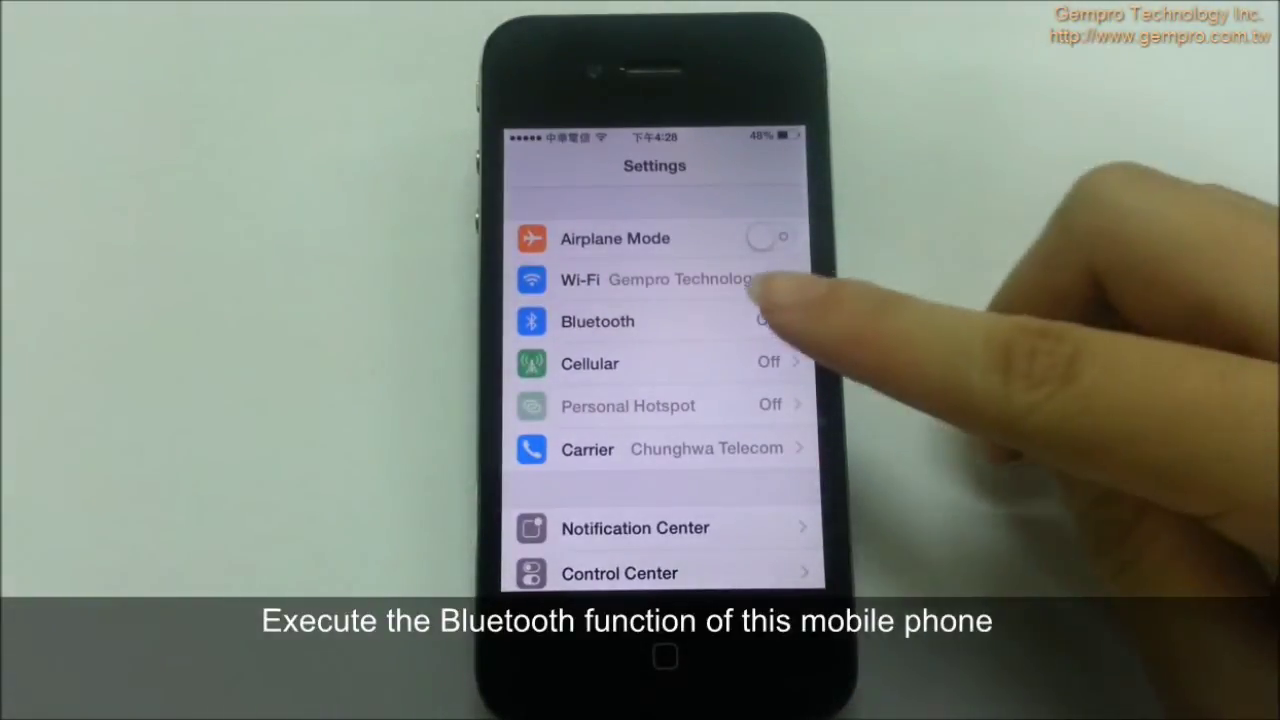
left_click(760, 320)
left_click(785, 238)
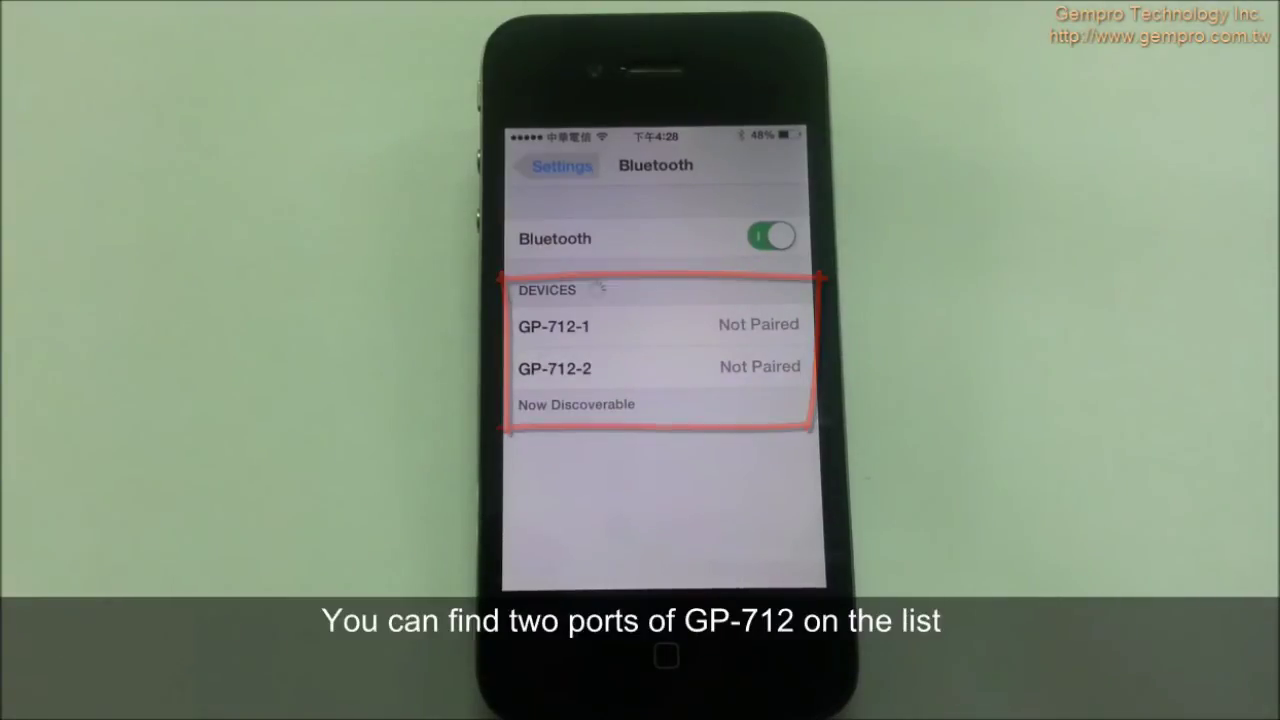
left_click(740, 325)
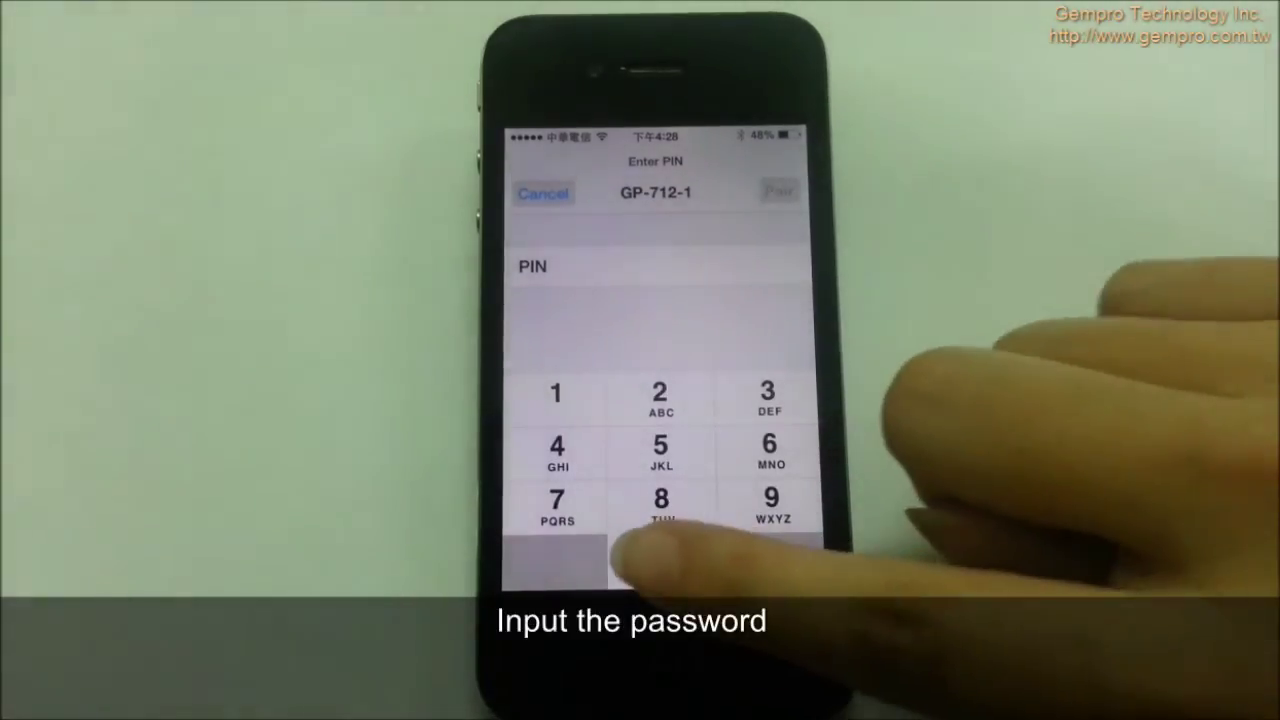
type("000")
type("0")
left_click(779, 190)
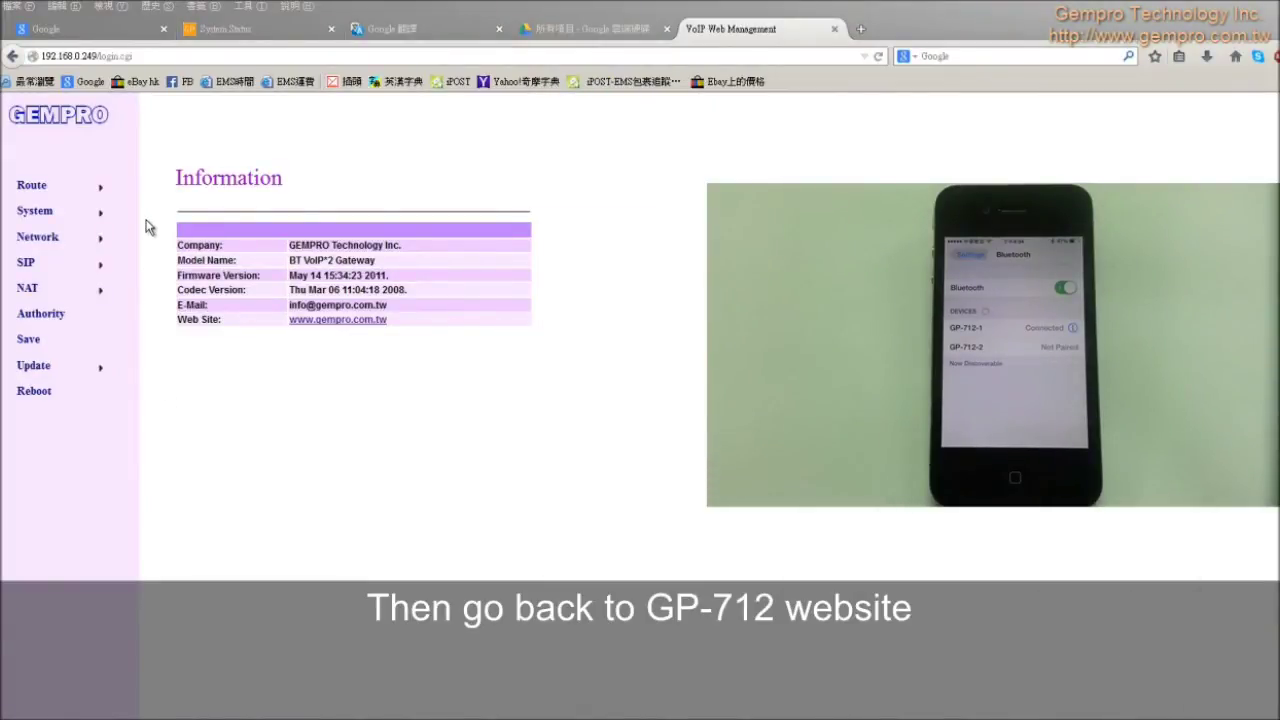
Step: Open System > Status on the GP-712 to see the Bluetooth status as Connected
mouse_move(105, 215)
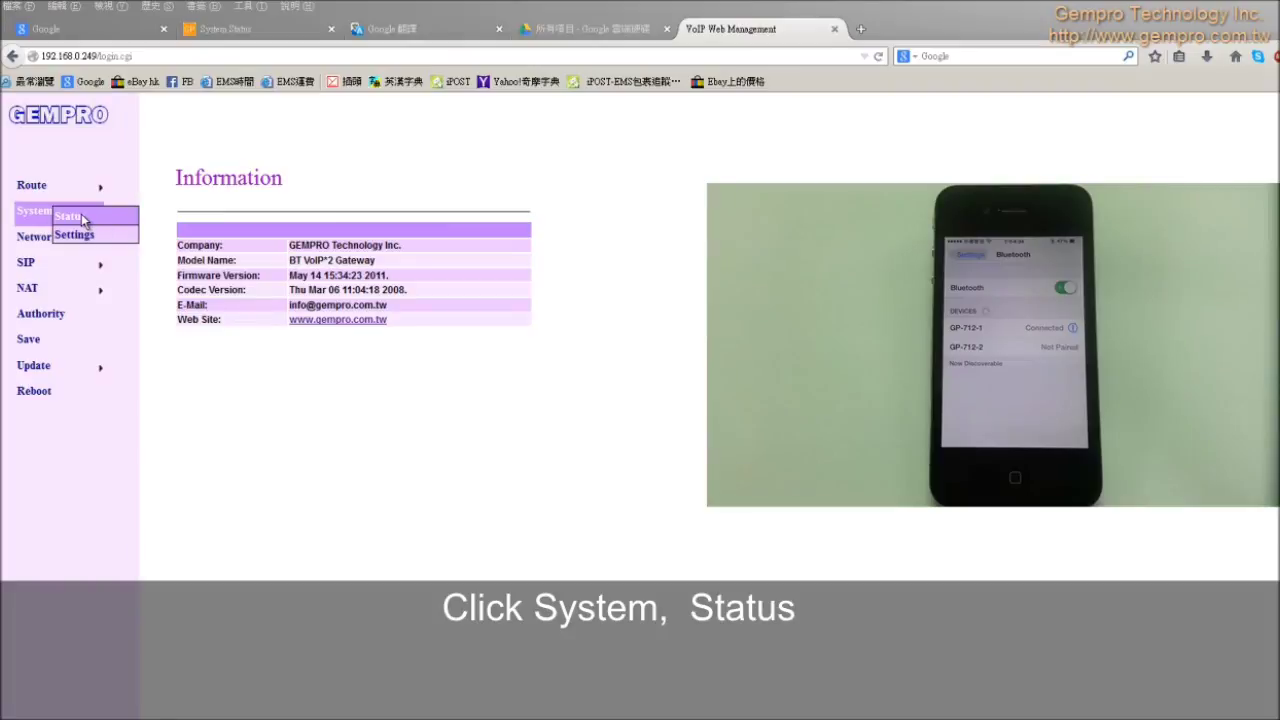
left_click(97, 218)
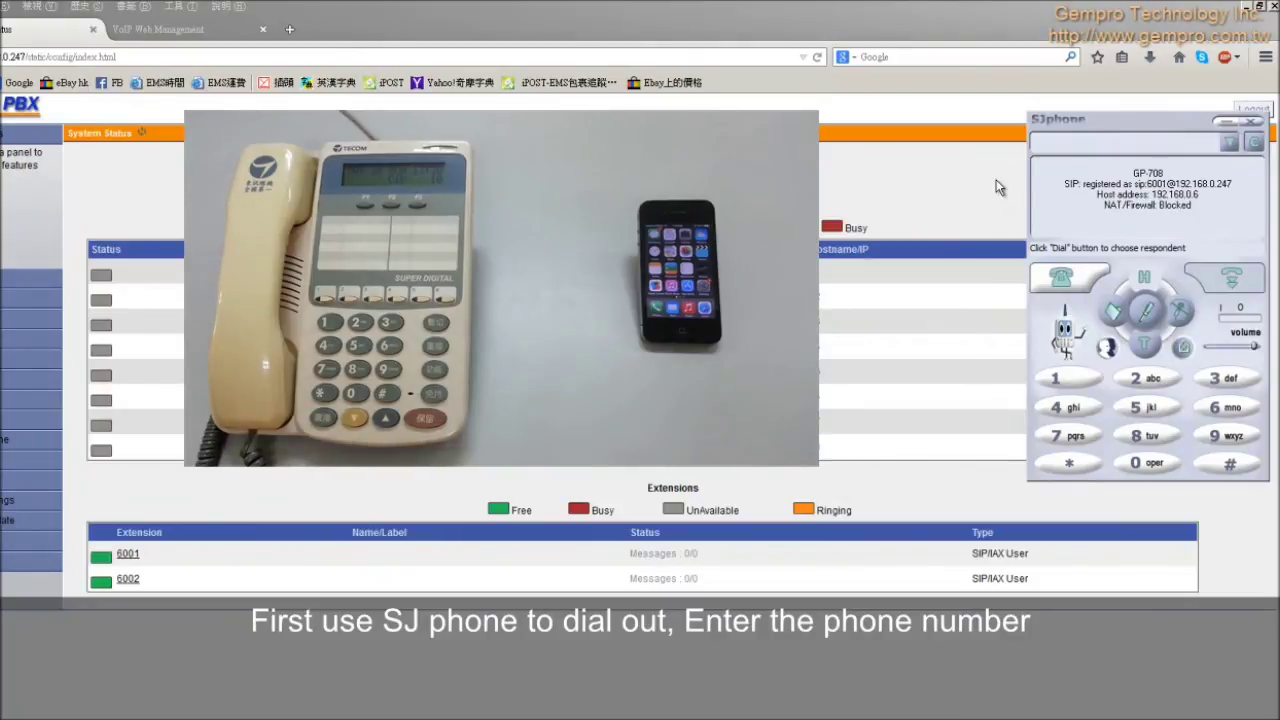
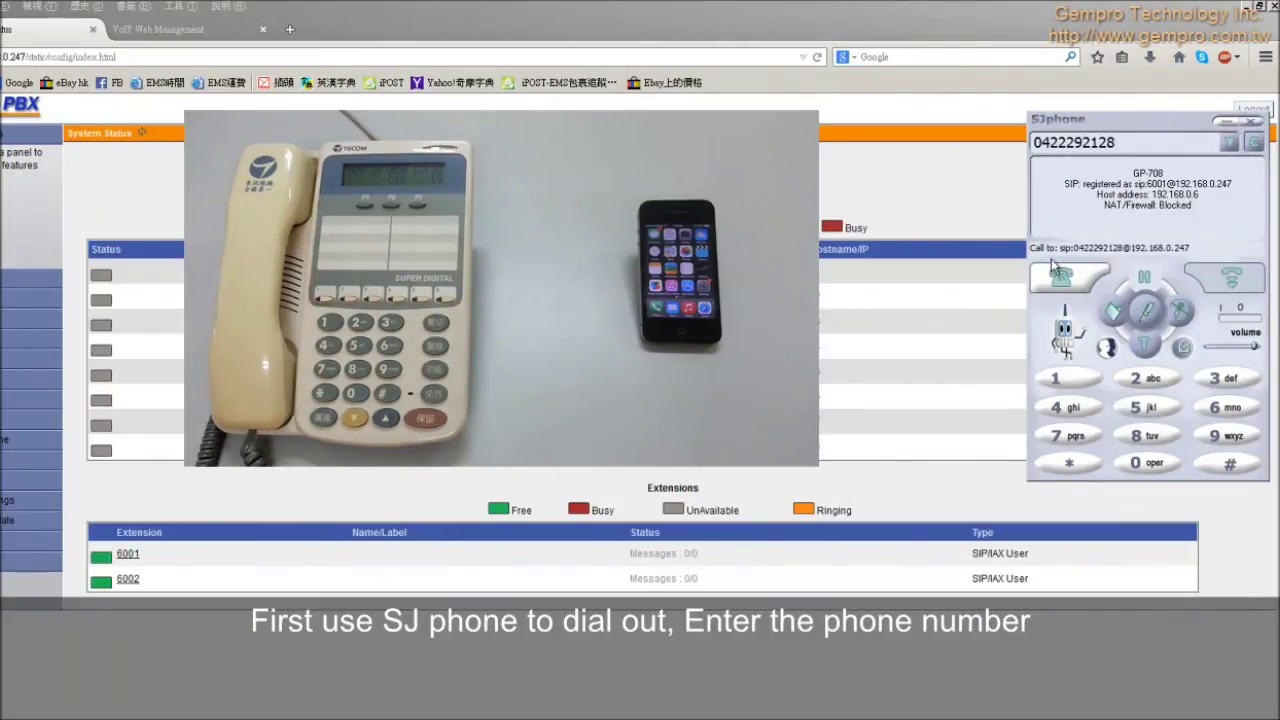
Step: Dial the landline number in SJphone and place the call through the GP-708
left_click(1060, 278)
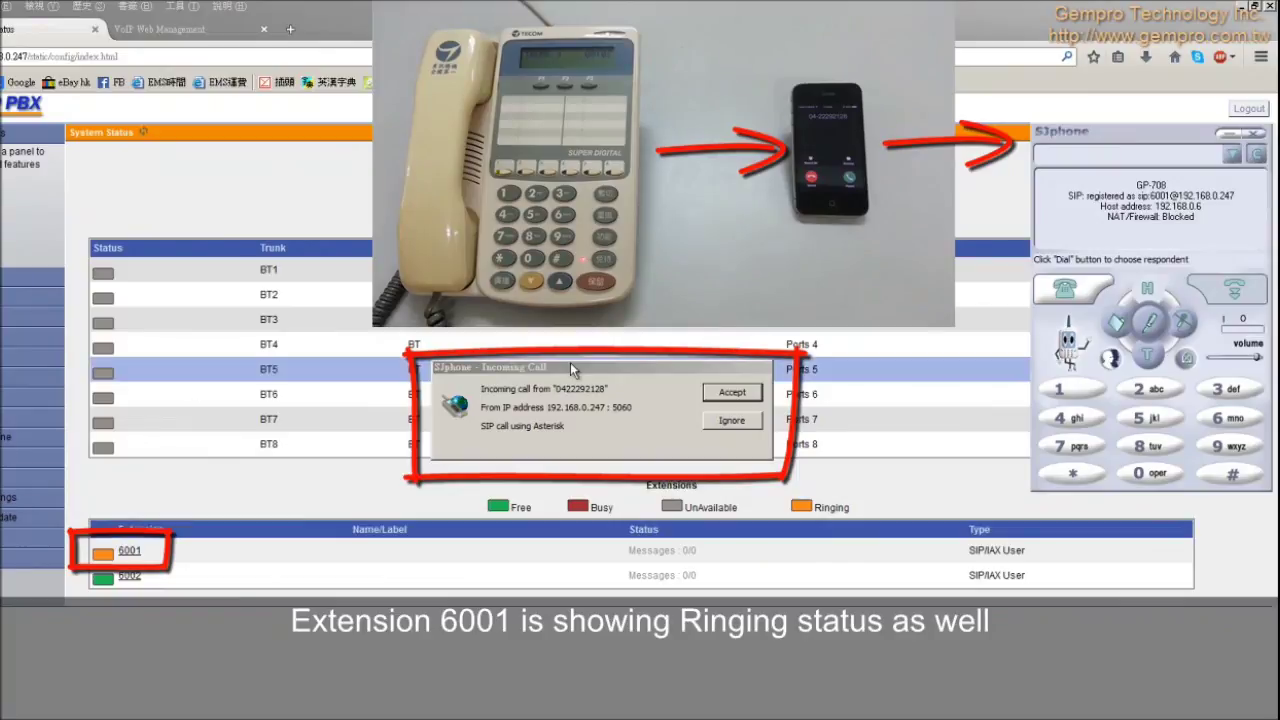
Step: Accept the incoming landline call in SJphone so extension 6001 shows Busy
left_click(730, 396)
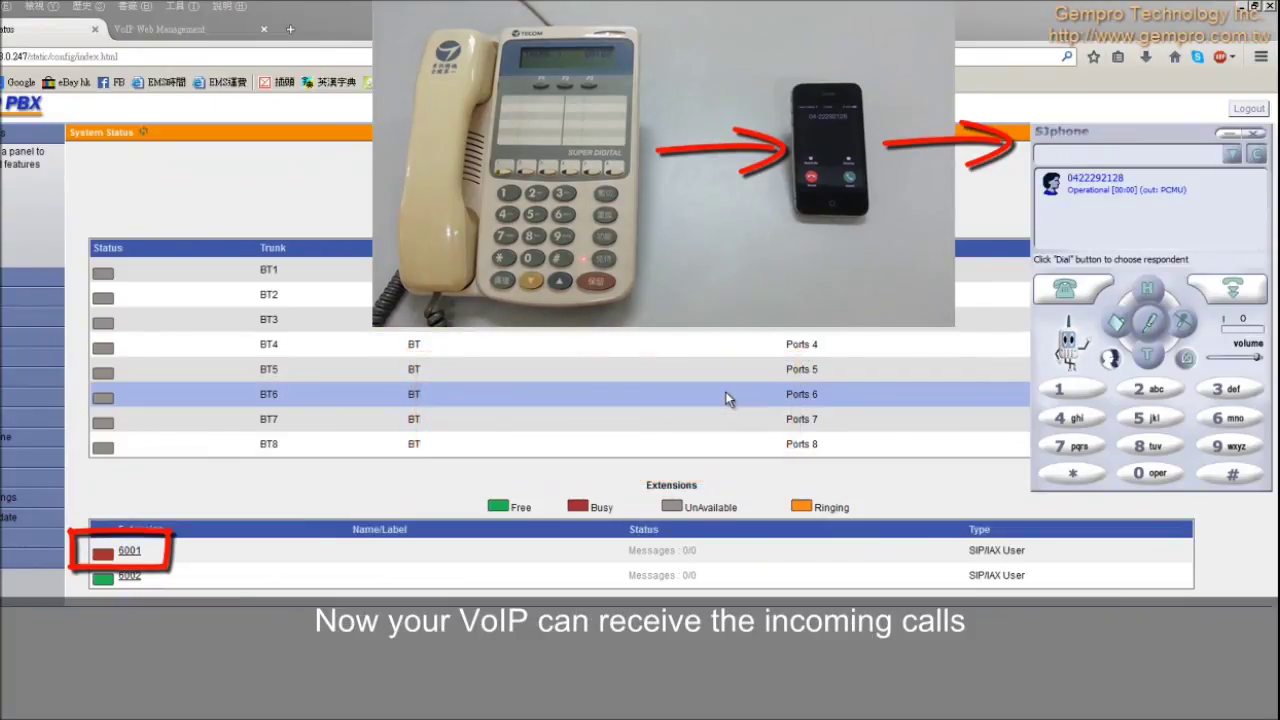